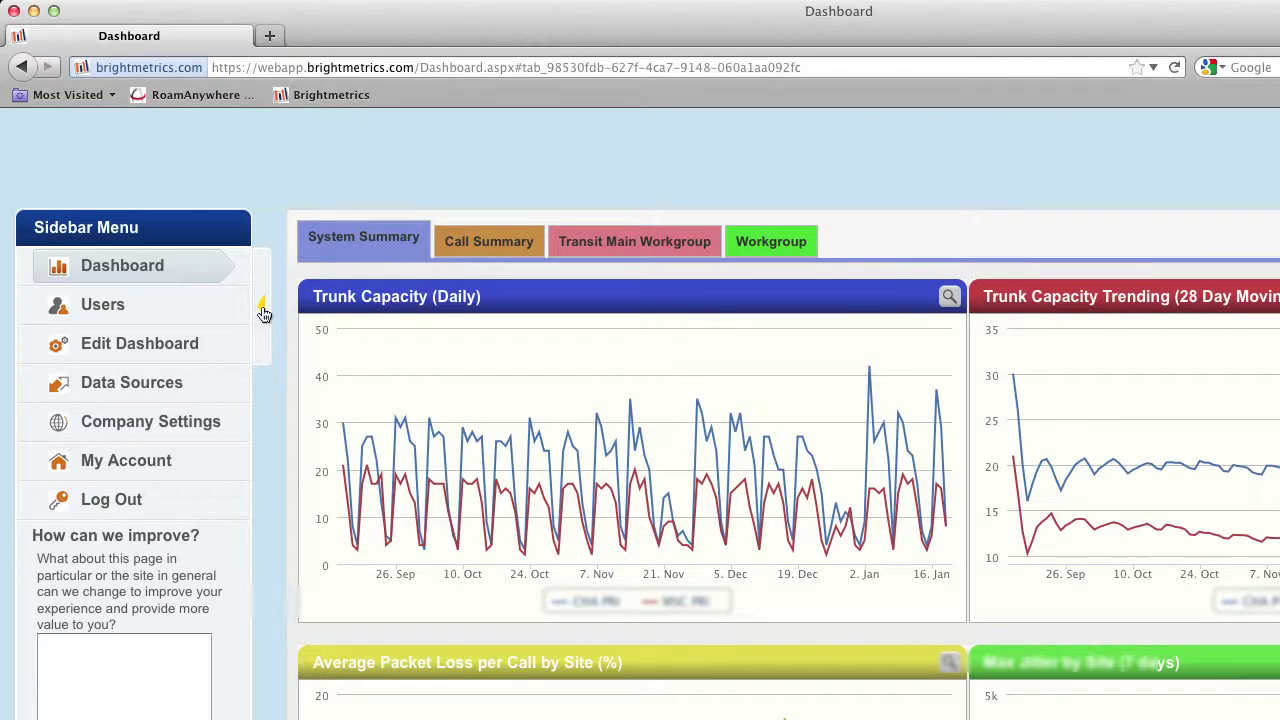
- Collapse the sidebar menu, restore it, then collapse it again so charts span the full width
left_click(263, 311)
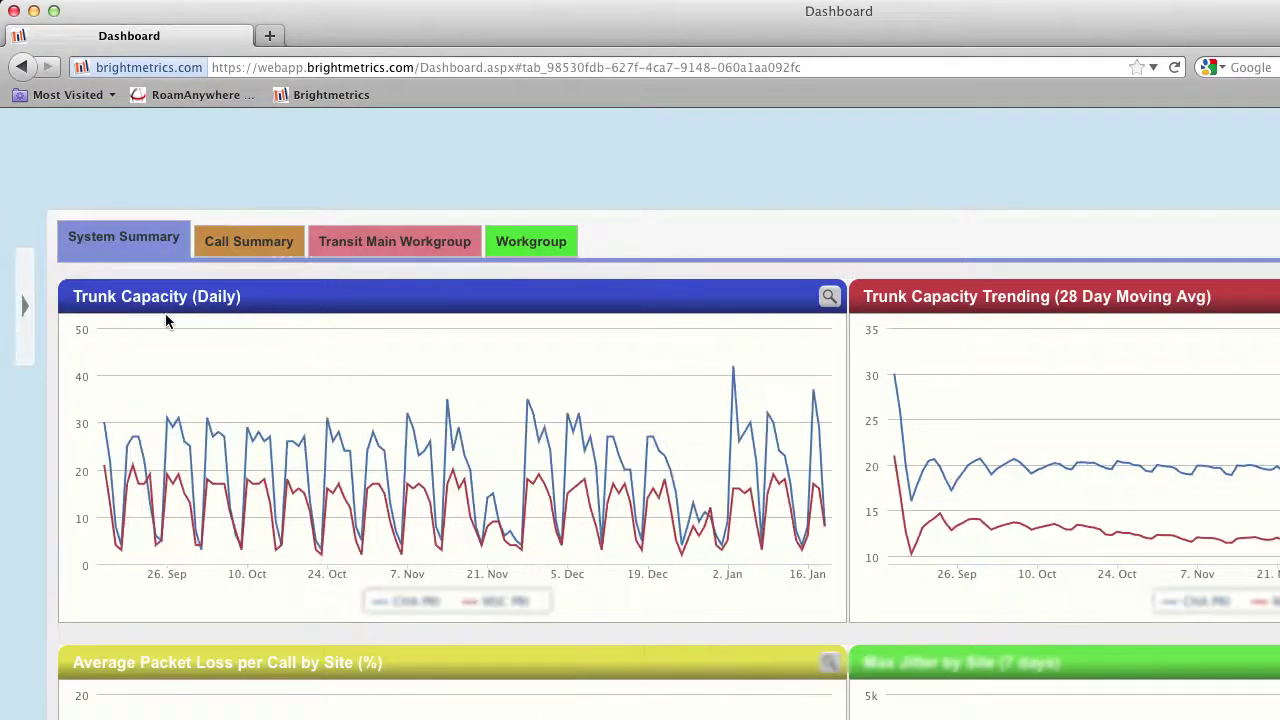
left_click(25, 307)
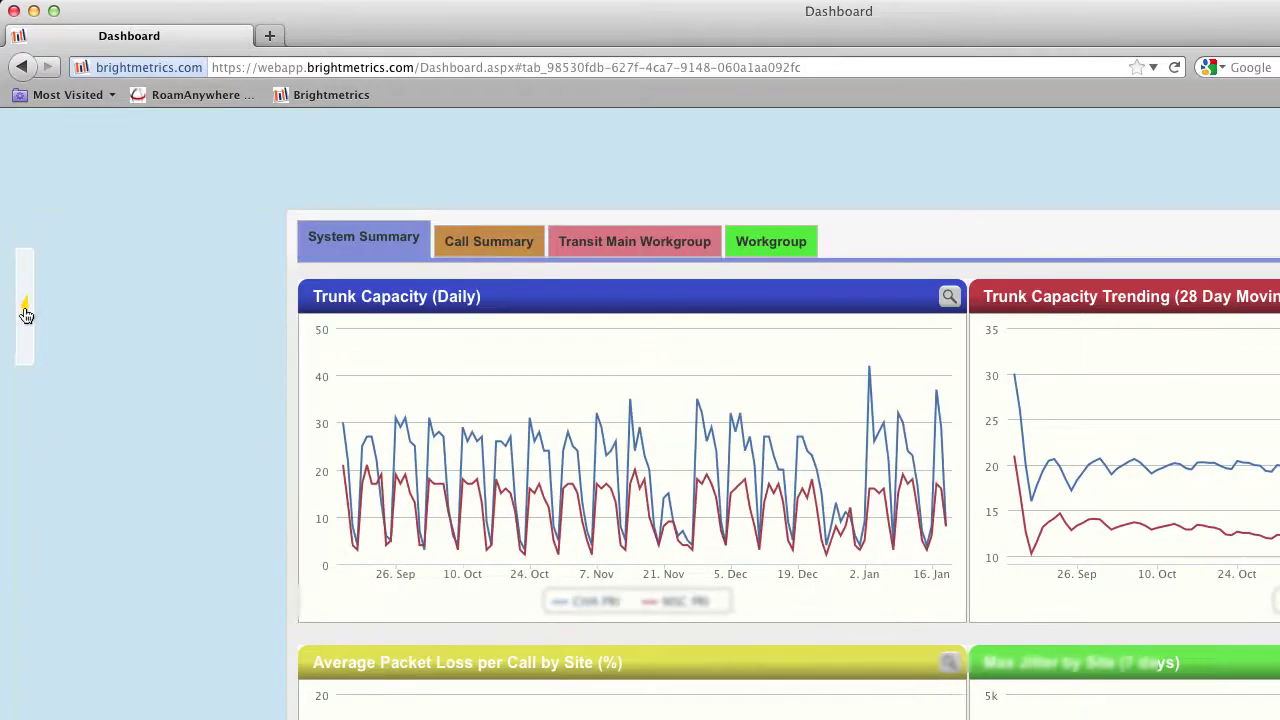
left_click(261, 309)
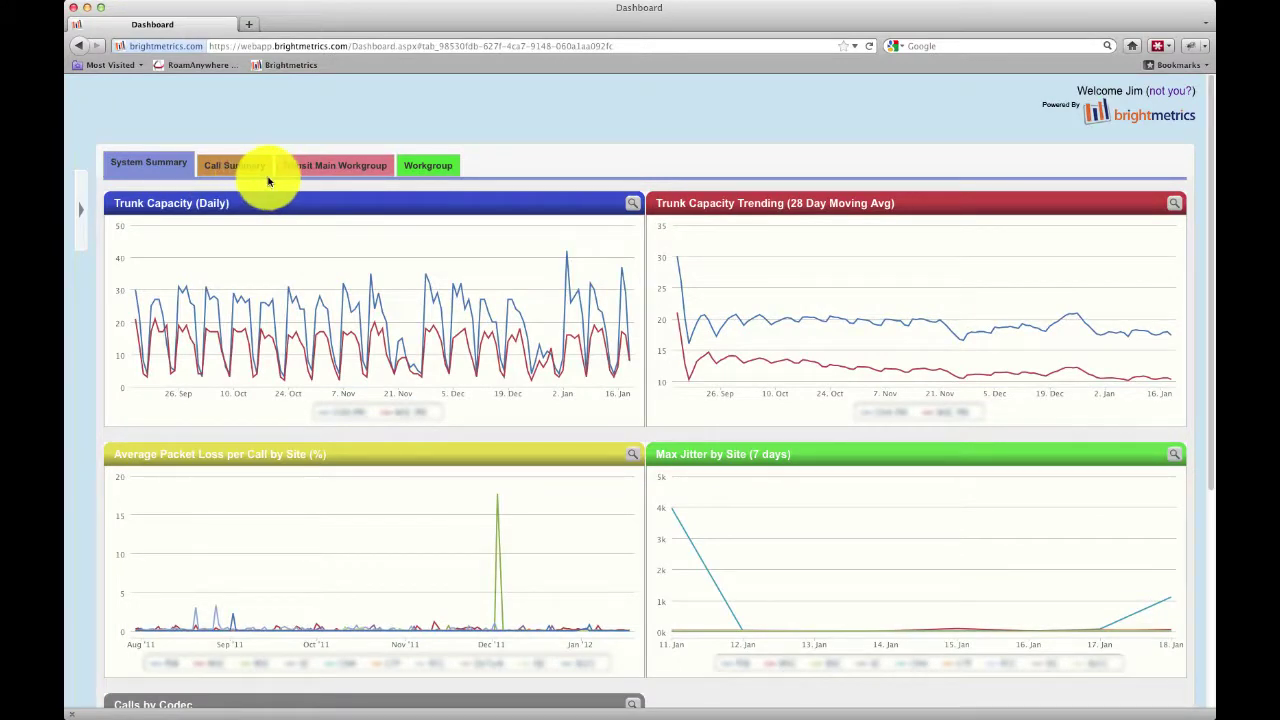
- Switch to the Transit Main Workgroup dashboard and inspect its call-count and queue-time chart values
left_click(322, 170)
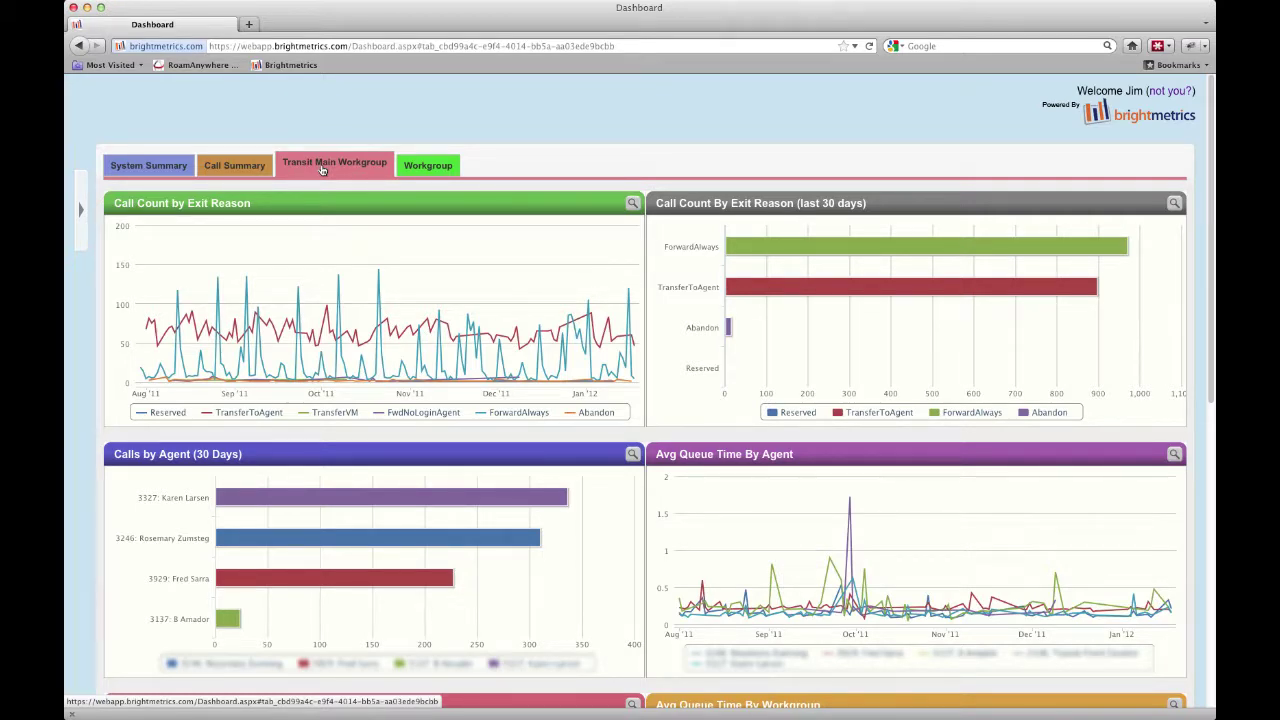
mouse_move(379, 284)
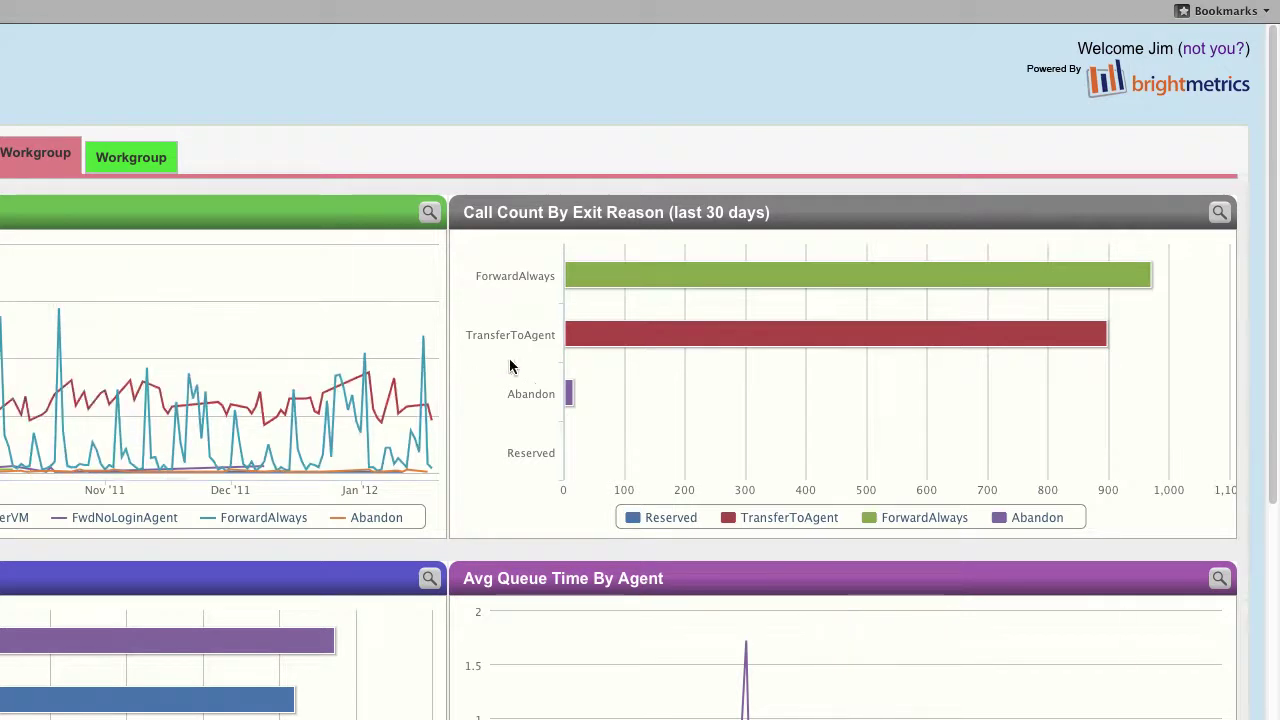
mouse_move(650, 283)
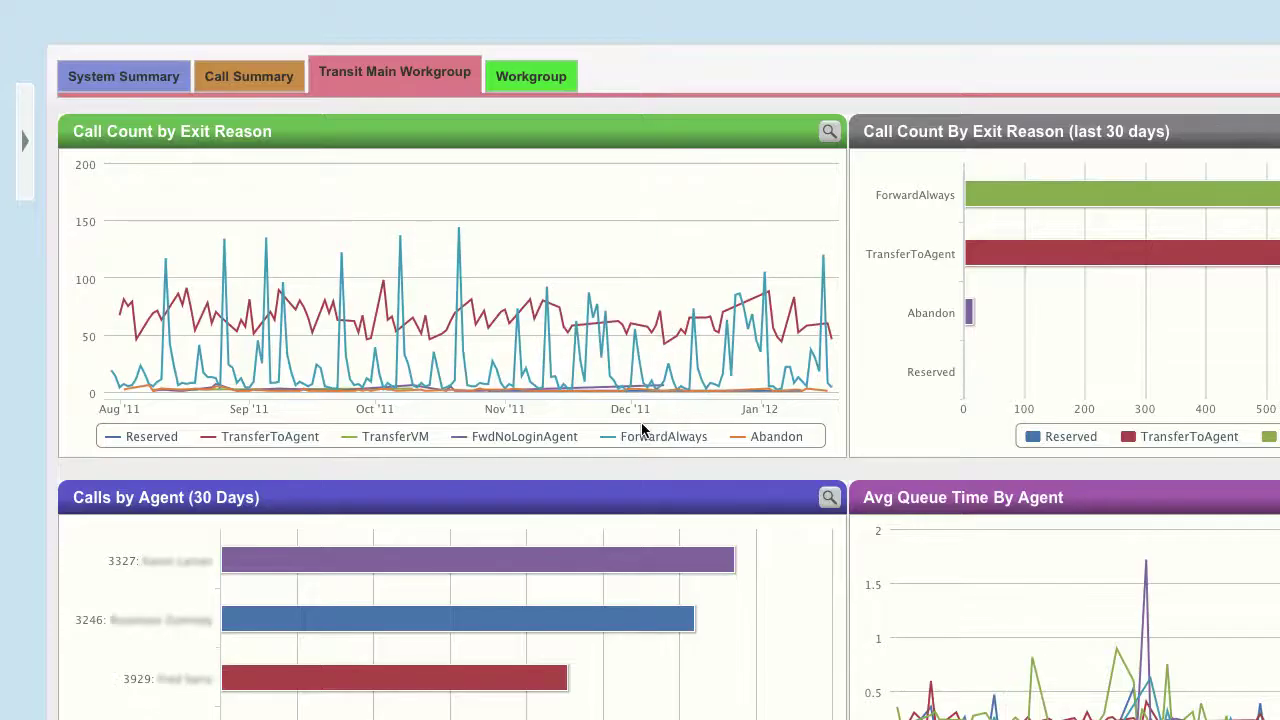
left_click(505, 413)
left_click(533, 437)
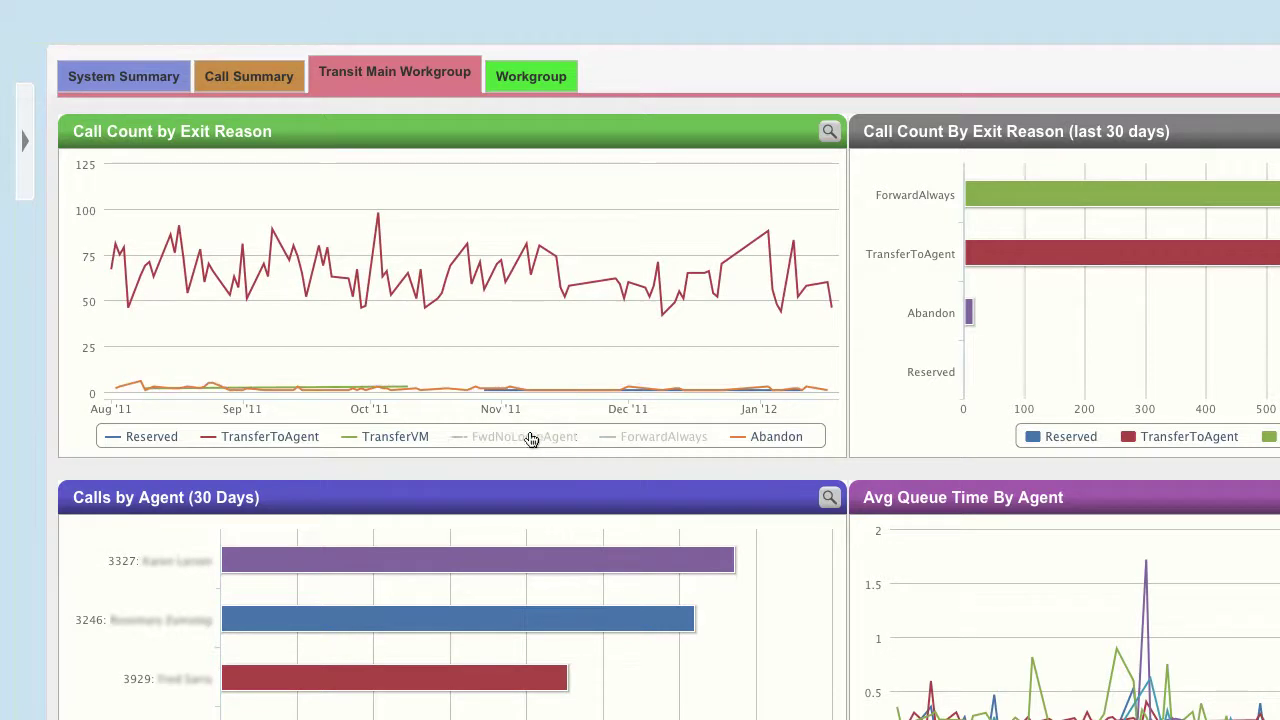
left_click(398, 437)
left_click(275, 440)
left_click(160, 440)
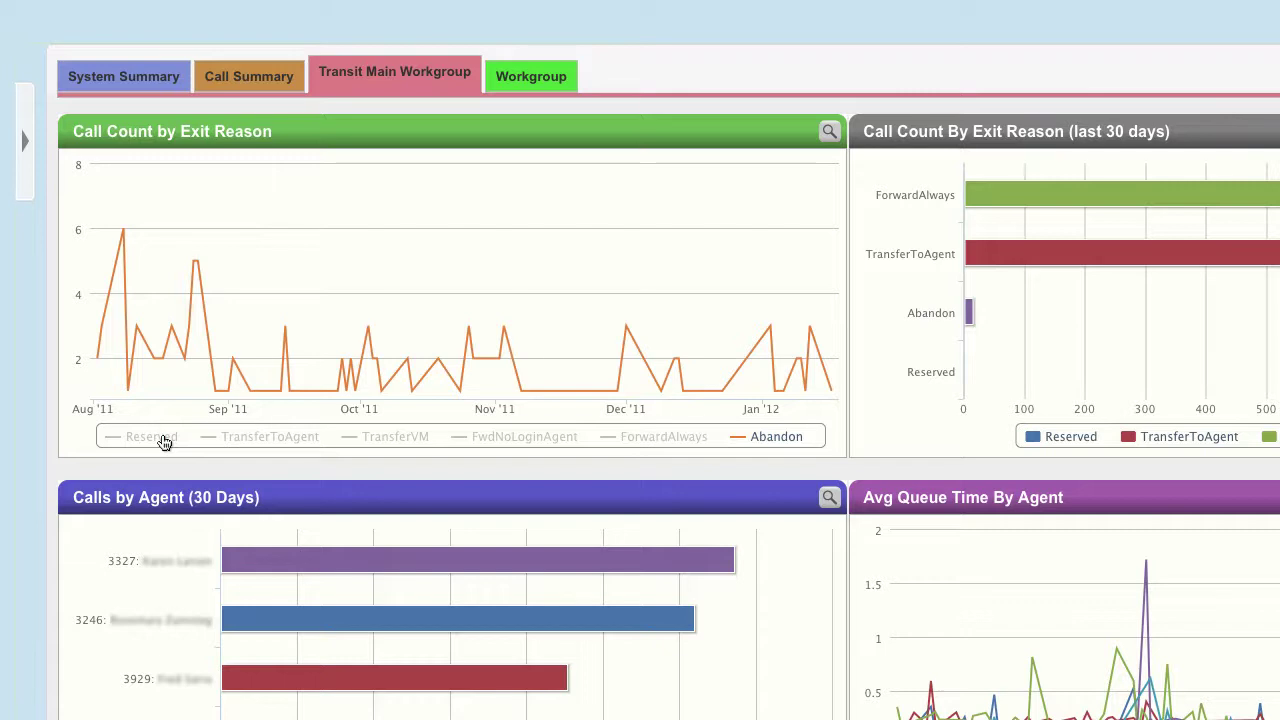
left_click(170, 440)
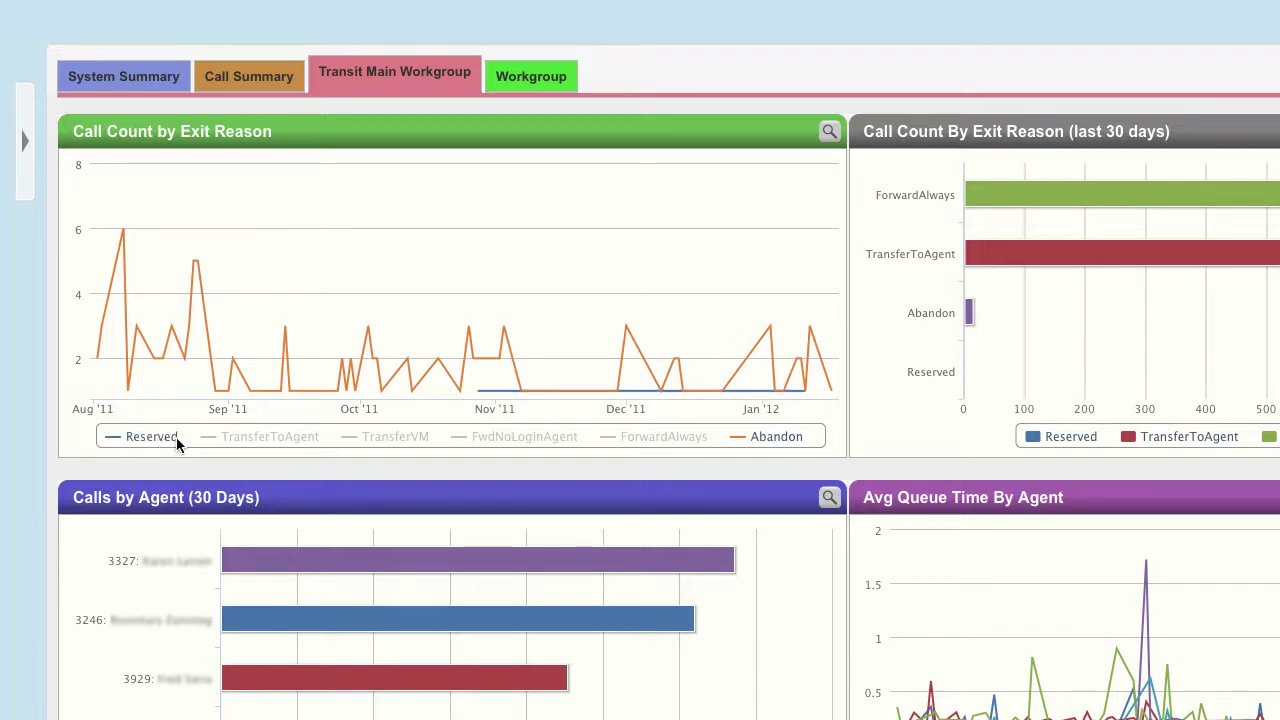
left_click(273, 442)
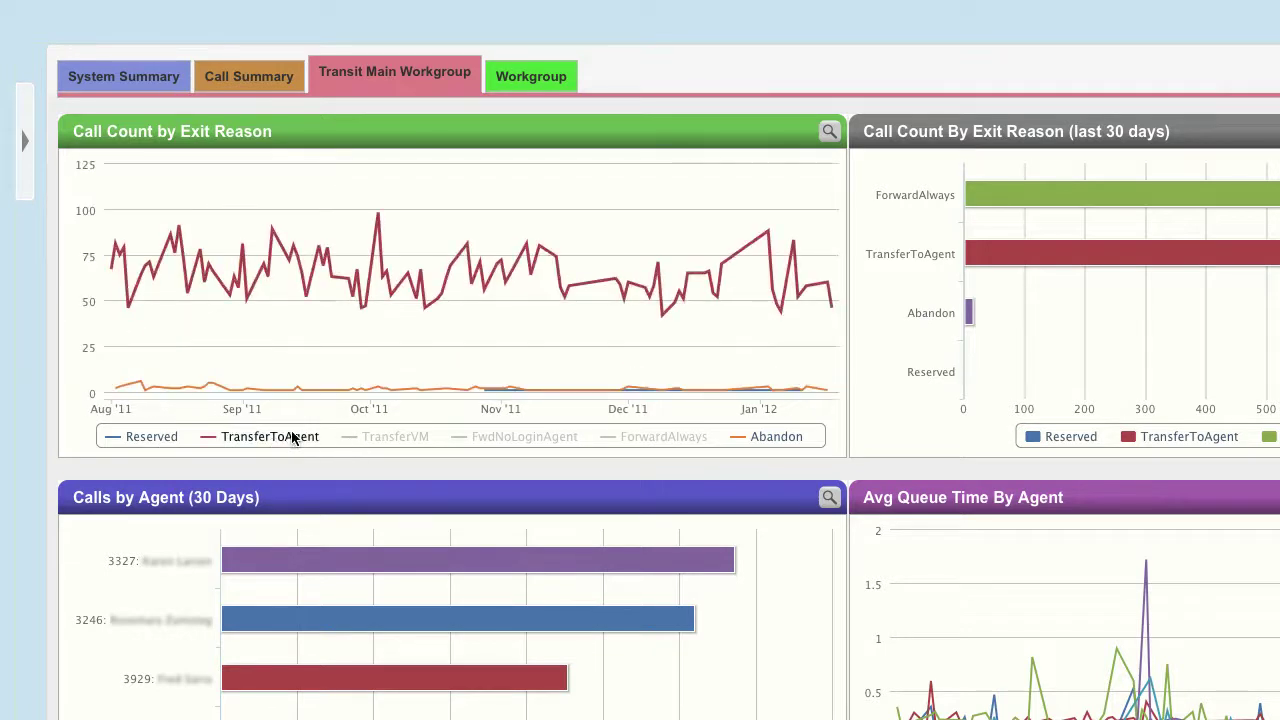
left_click(385, 440)
left_click(505, 440)
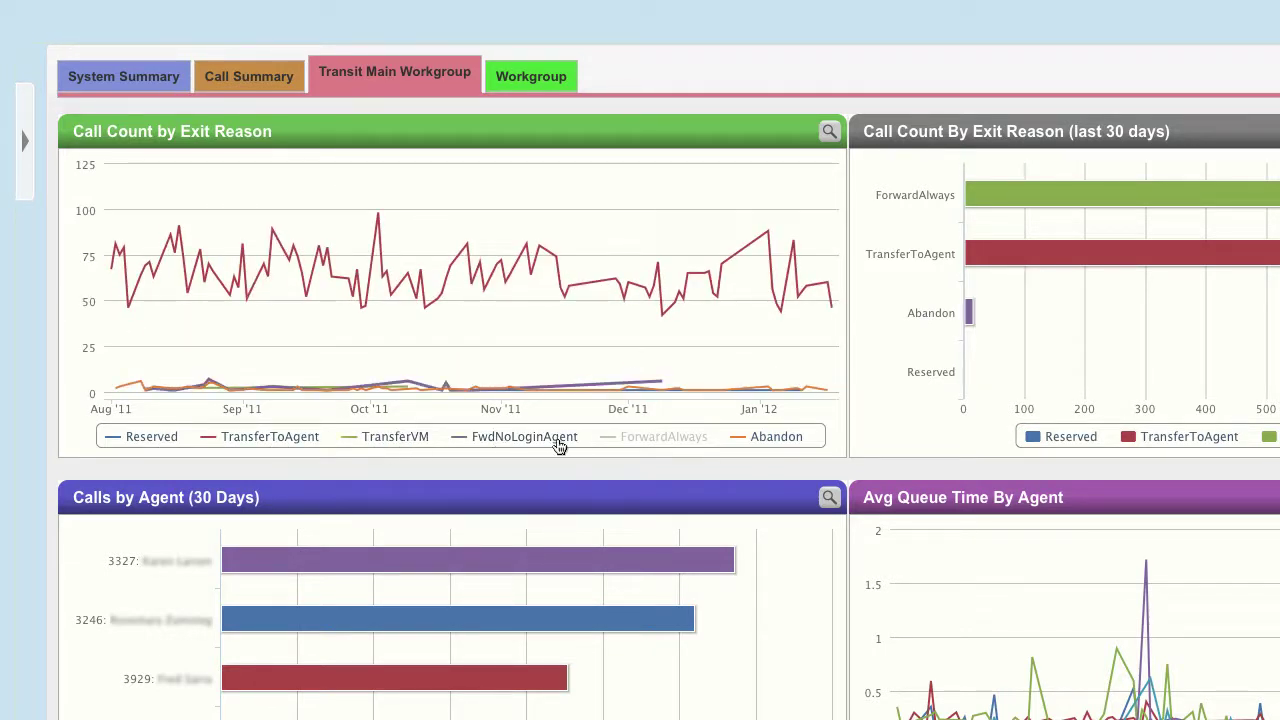
left_click(638, 440)
scroll(638, 526, "down", 2)
scroll(502, 417, "down", 2)
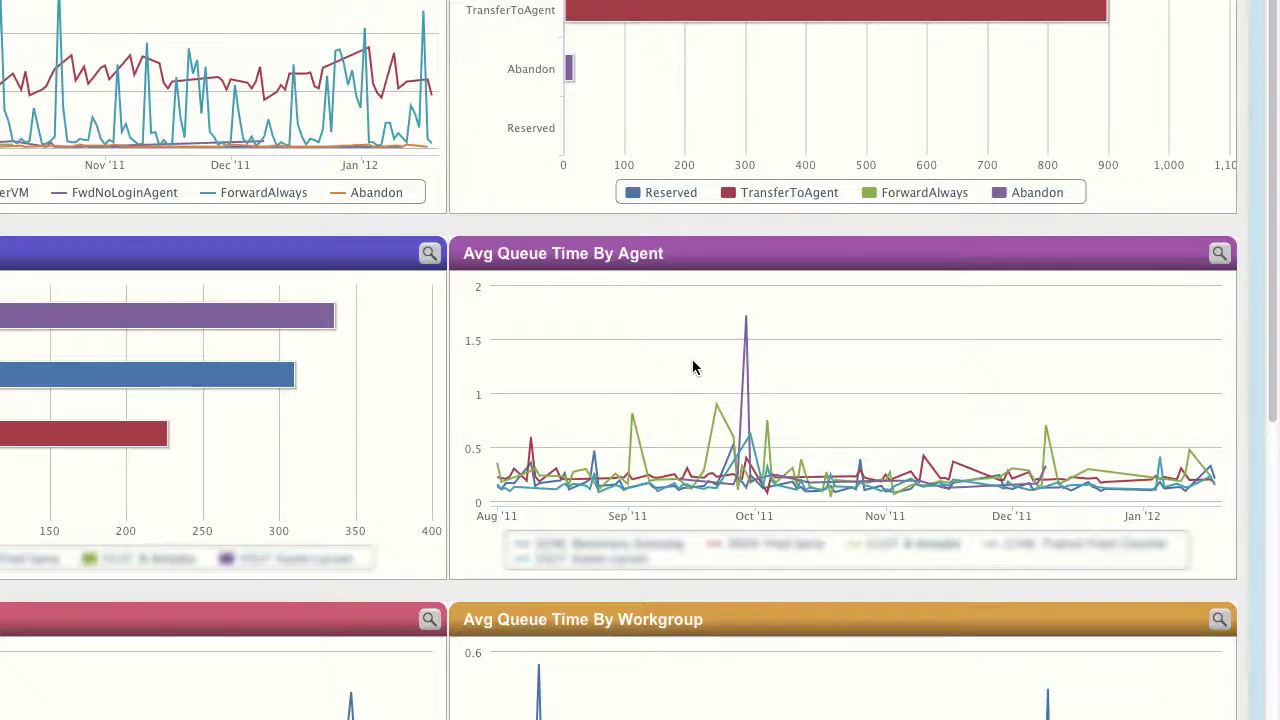
left_click_drag(676, 327, 778, 517)
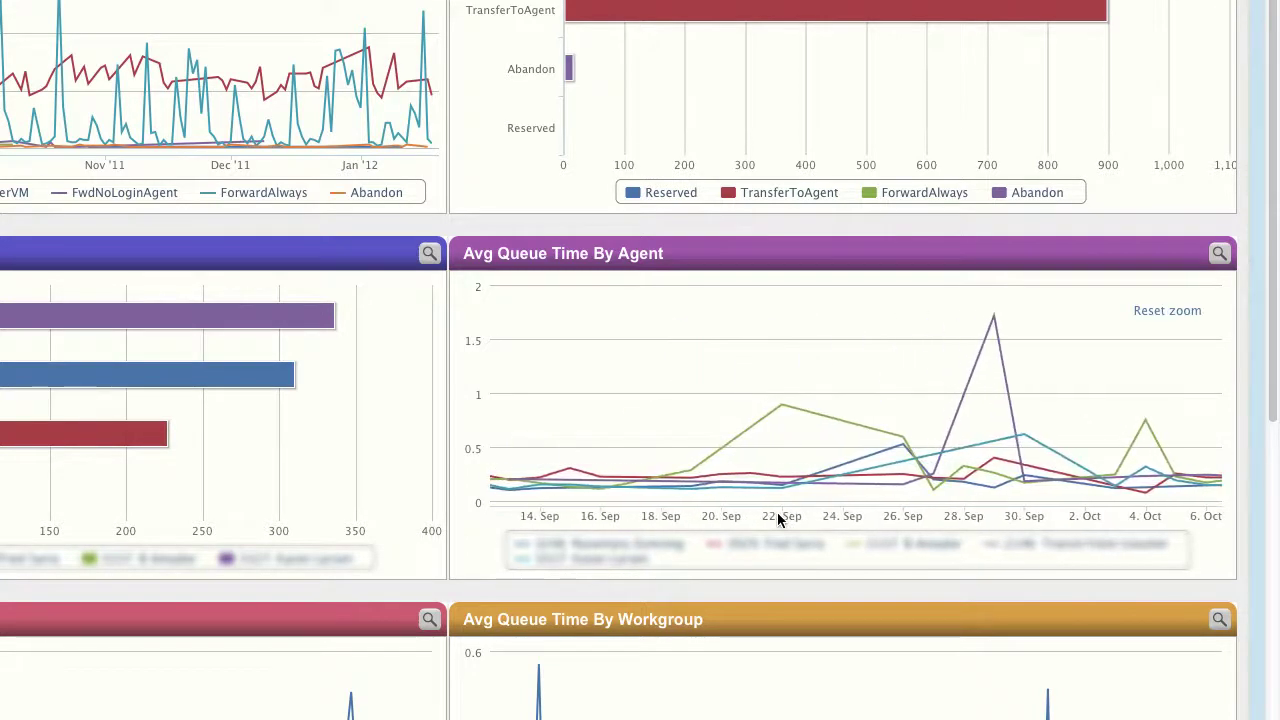
left_click_drag(860, 388, 1088, 505)
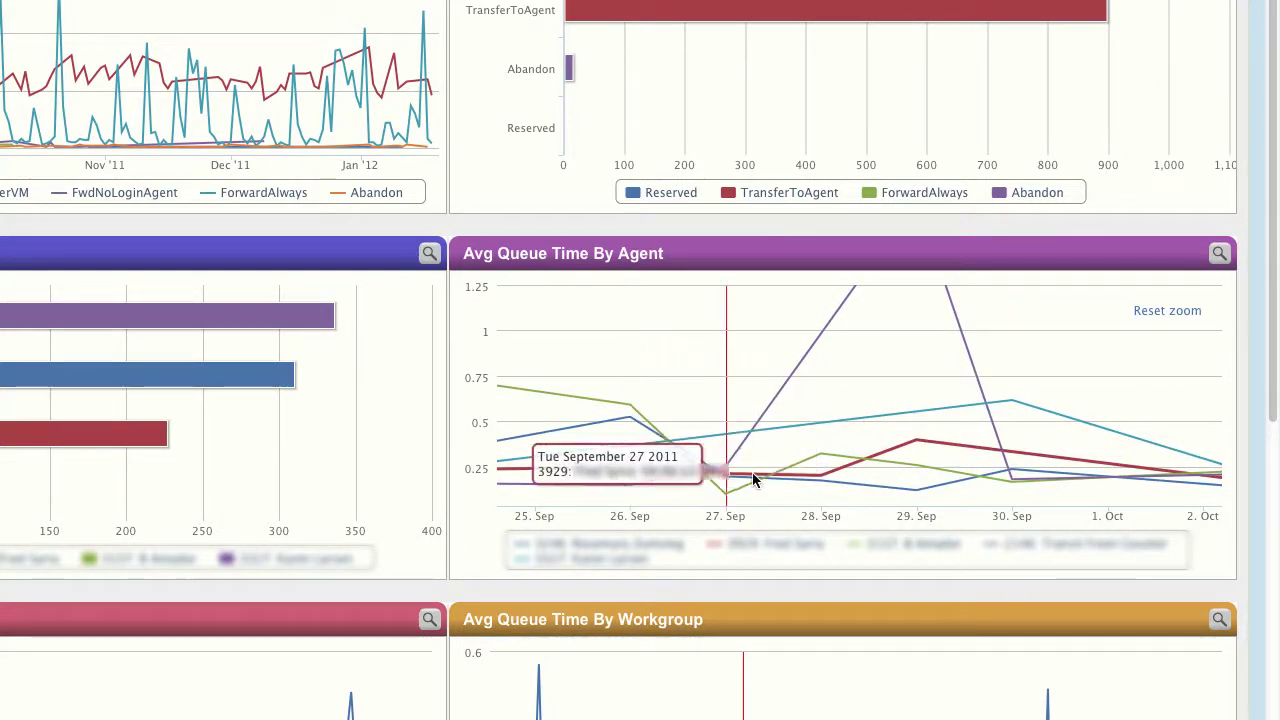
left_click(1163, 311)
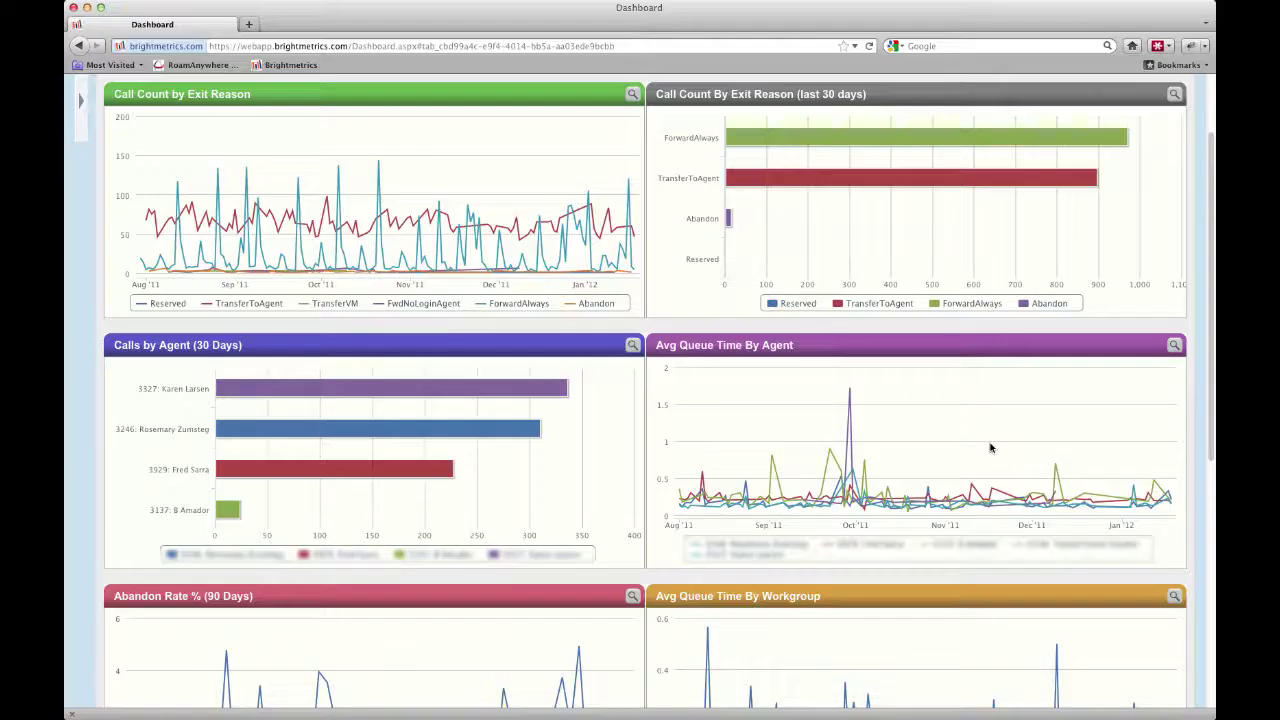
- Open the Call Count by Exit Reason chart's Detail View with its pivot table
left_click(631, 96)
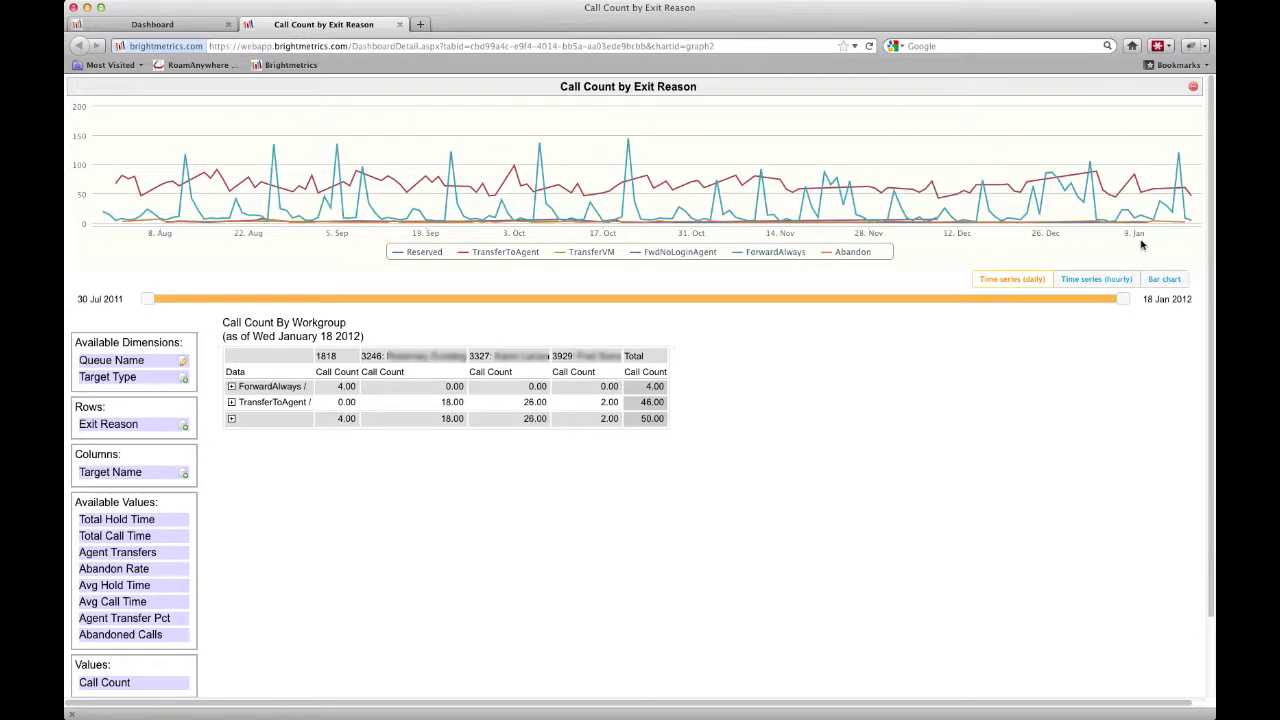
- Move Target Name into Rows and Exit Reason into Columns of the pivot table
mouse_move(1192, 207)
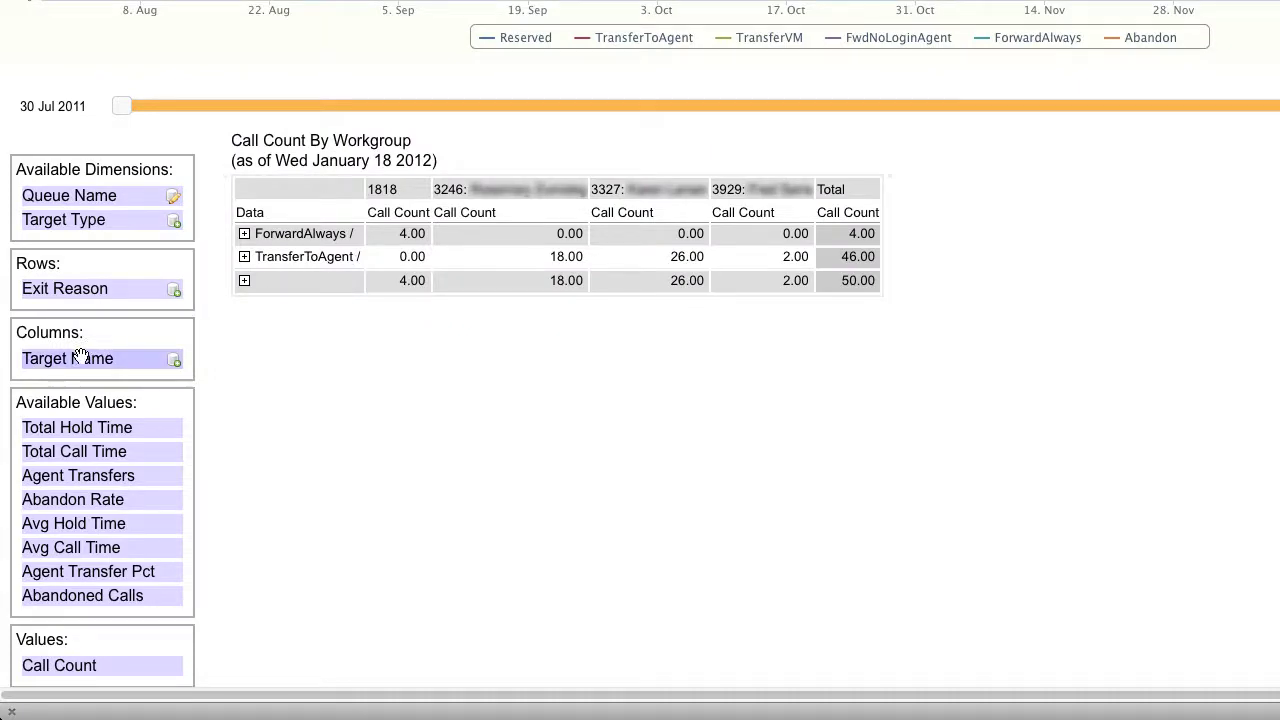
left_click_drag(80, 358, 86, 286)
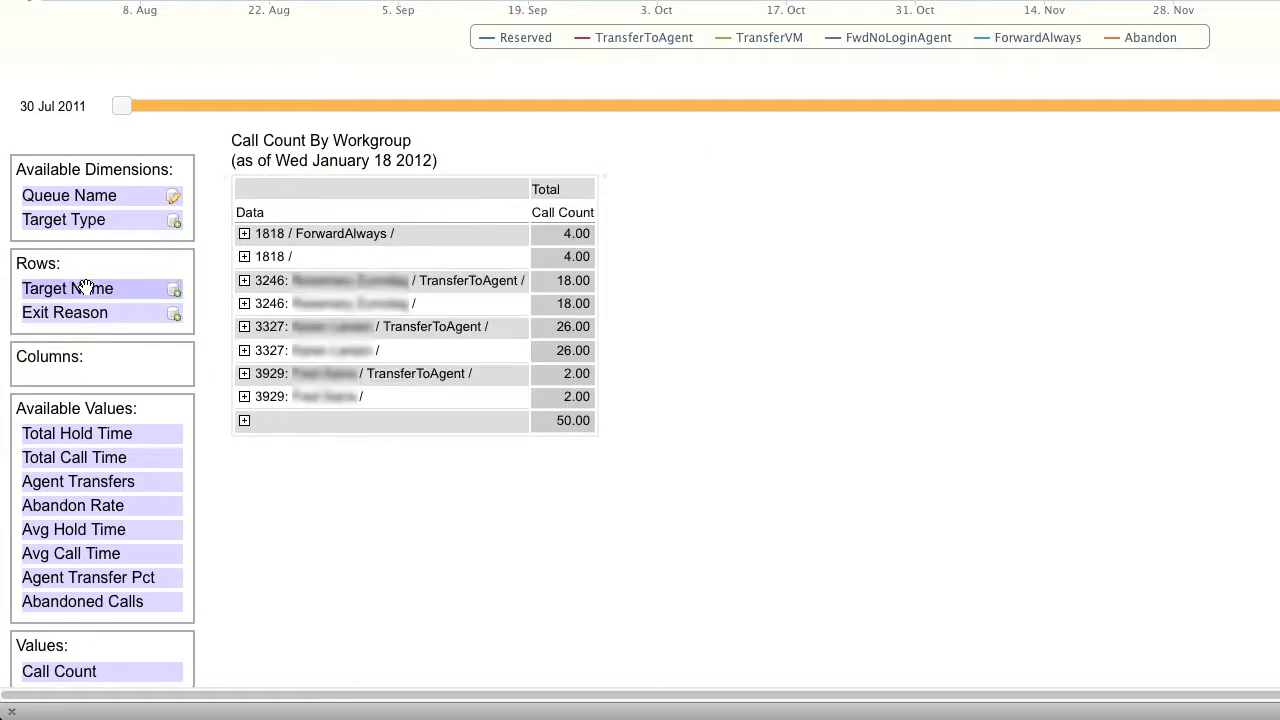
left_click_drag(86, 312, 87, 363)
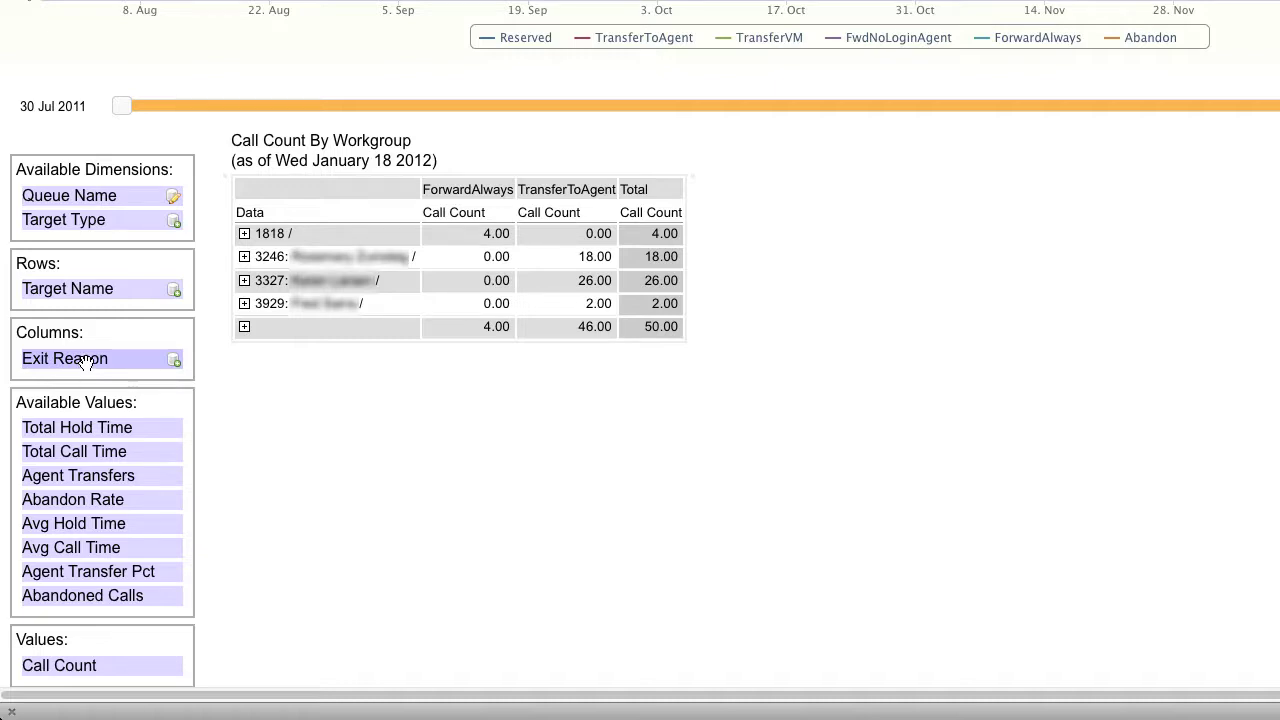
- Add Avg Call Time and Agent Transfer Pct to Values, placed below Call Count
scroll(85, 362, "down", 3)
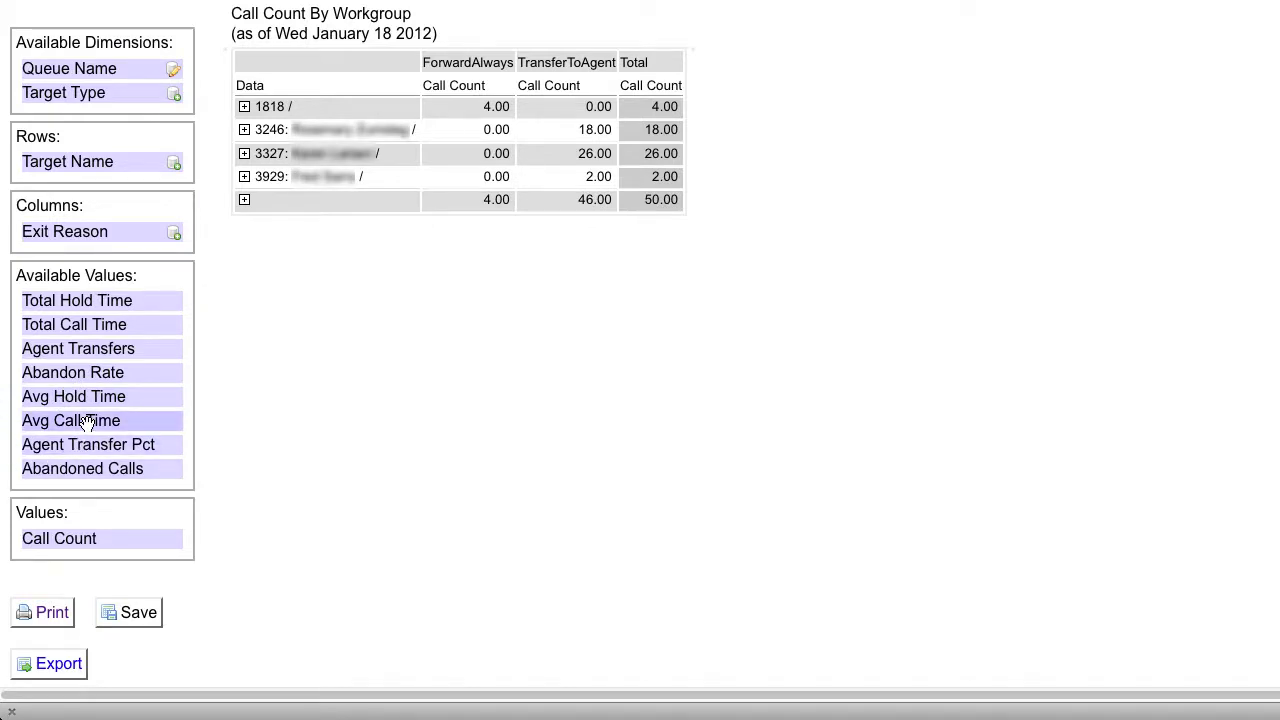
left_click_drag(85, 421, 86, 531)
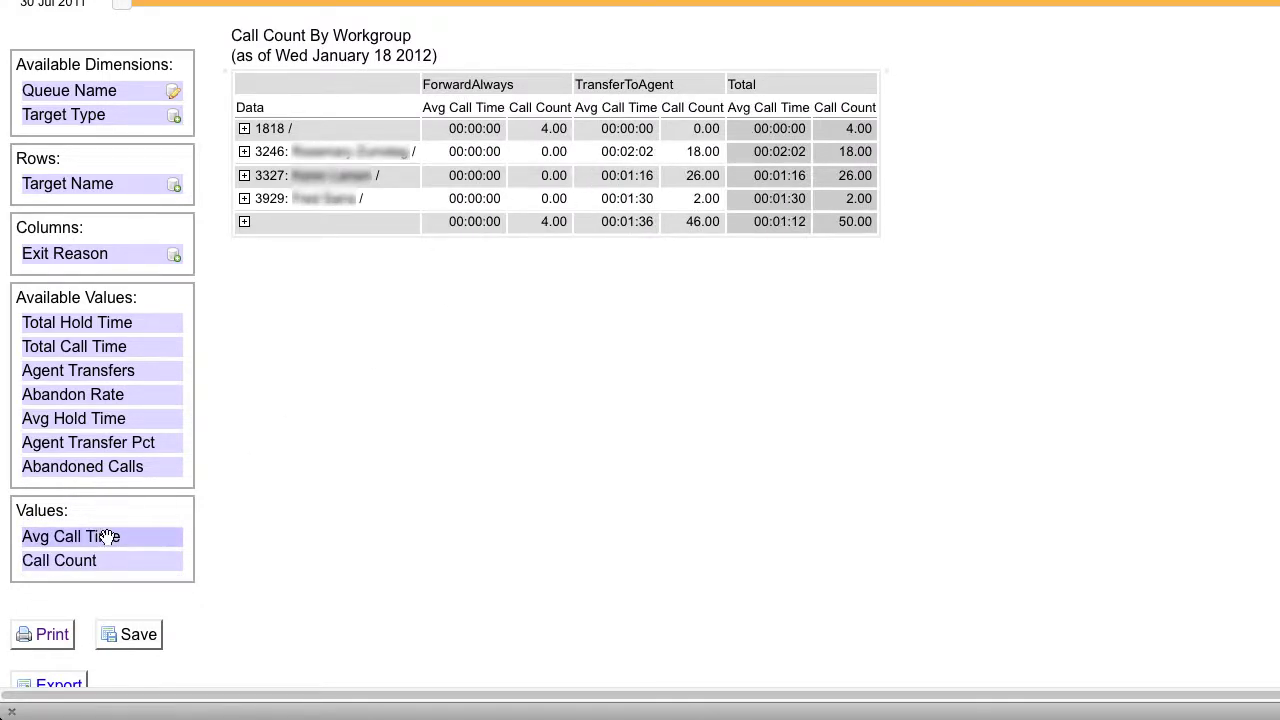
left_click_drag(107, 537, 107, 563)
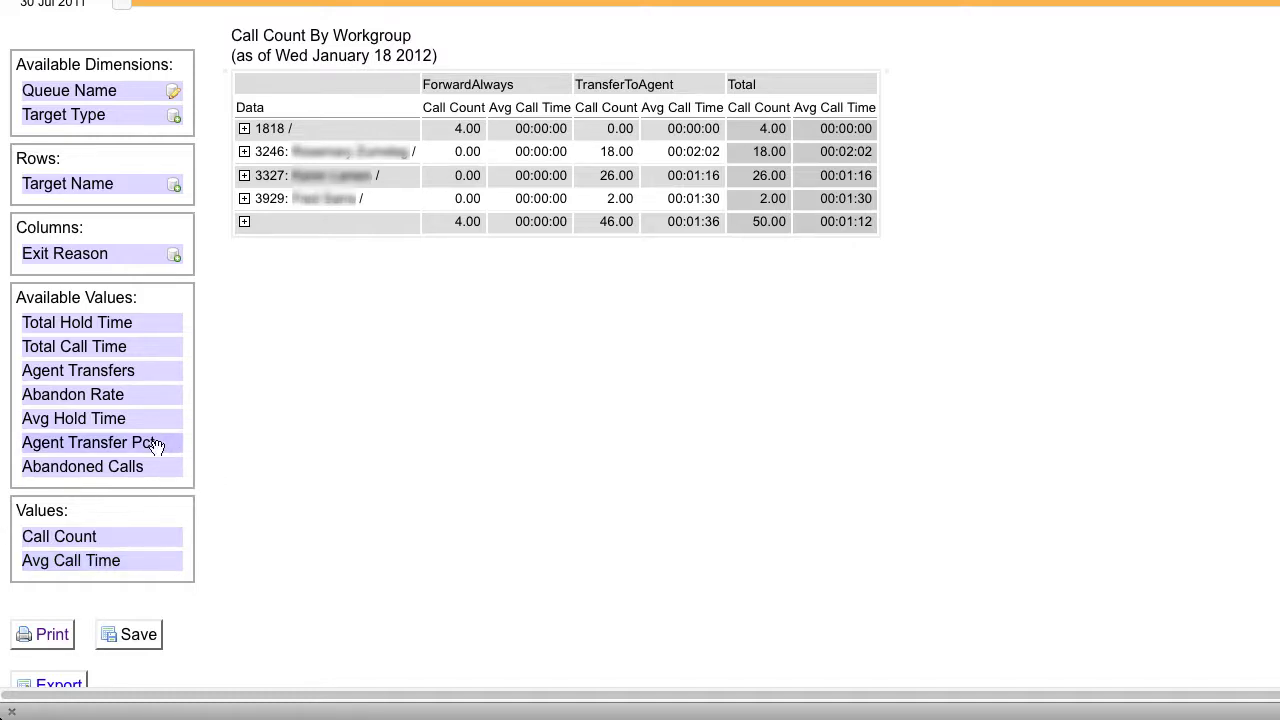
left_click_drag(155, 445, 151, 570)
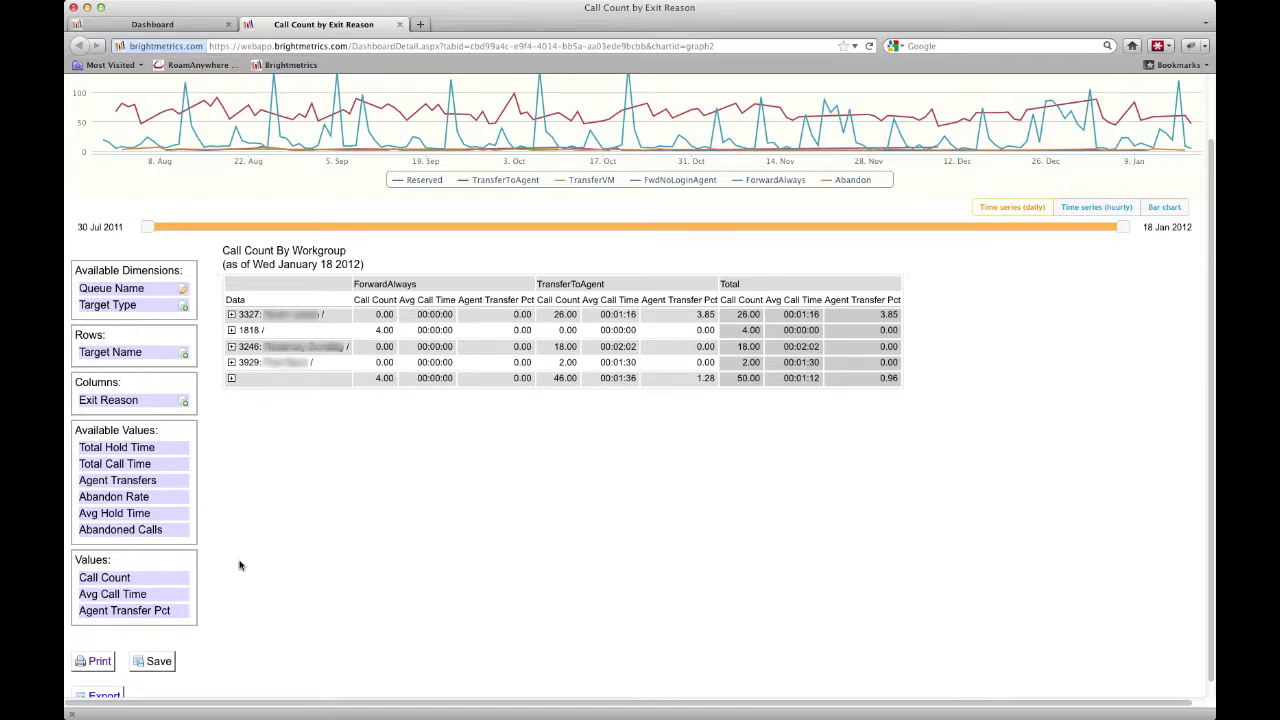
- Load the table figures for Mon November 14 2011 from the chart's Nov 14 point
scroll(240, 565, "up", 2)
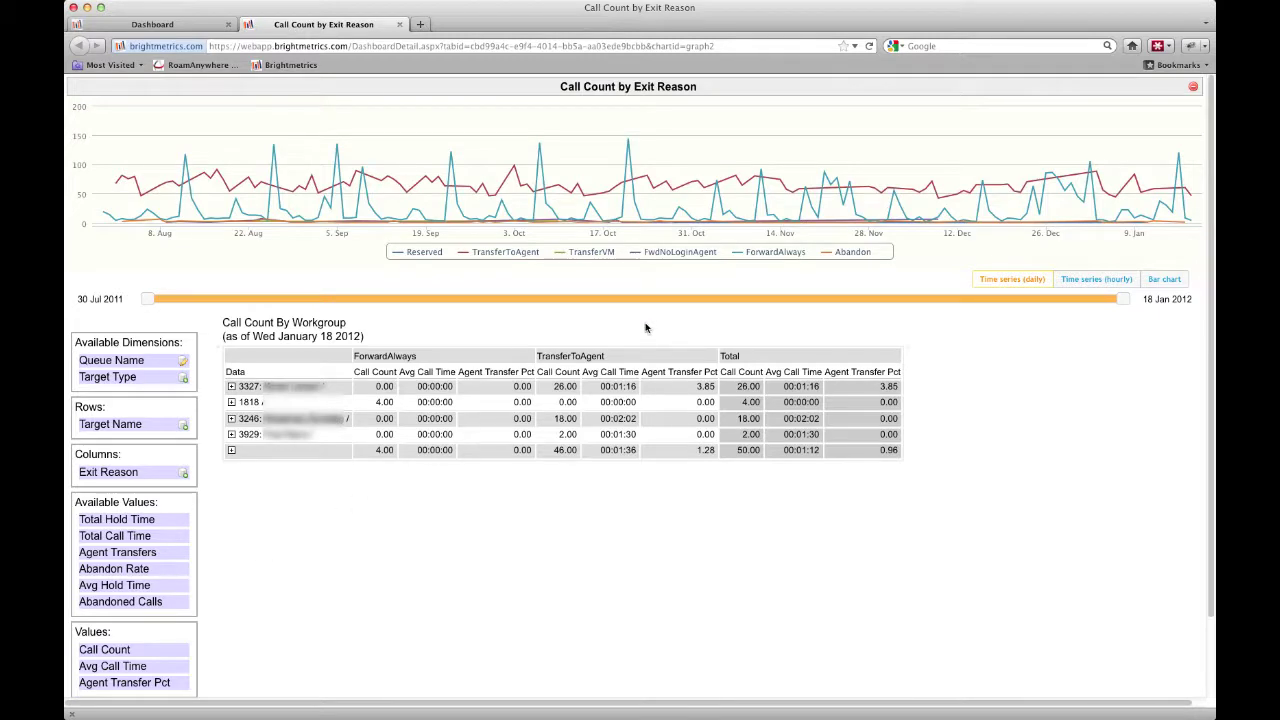
left_click(779, 182)
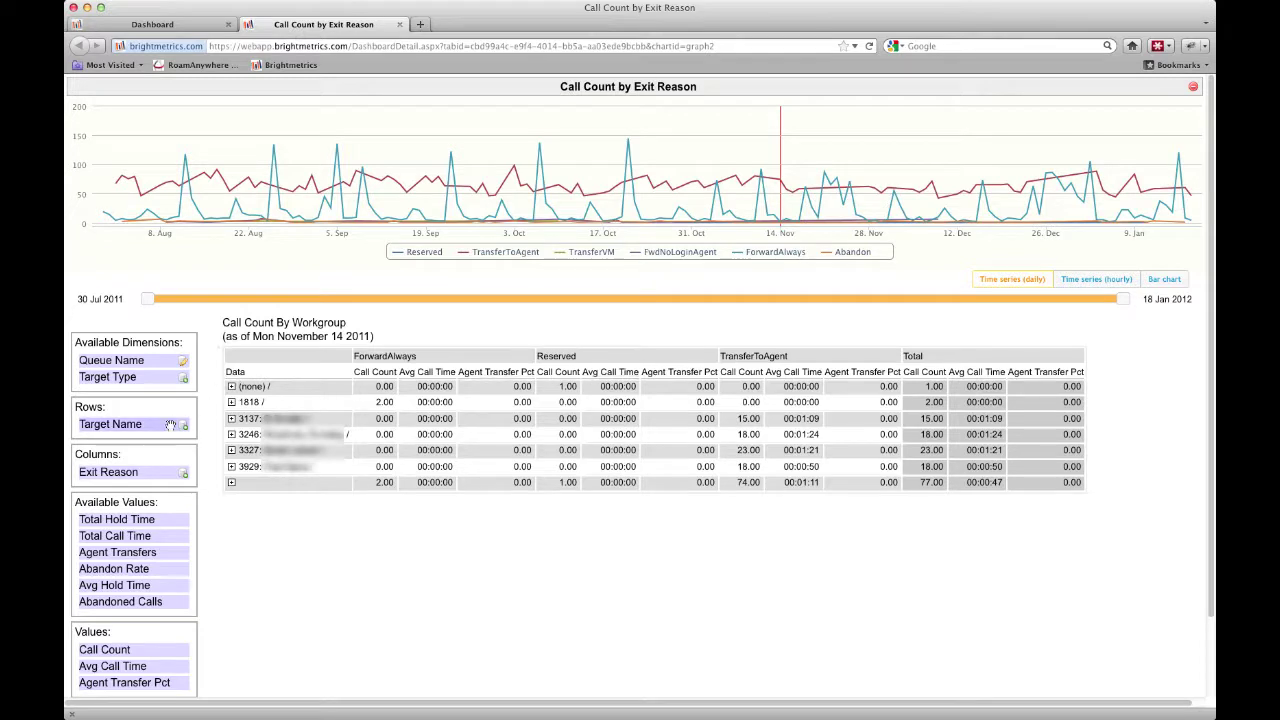
- Filter Exit Reason to every value except Interflow and Reserved, and apply it
left_click(182, 474)
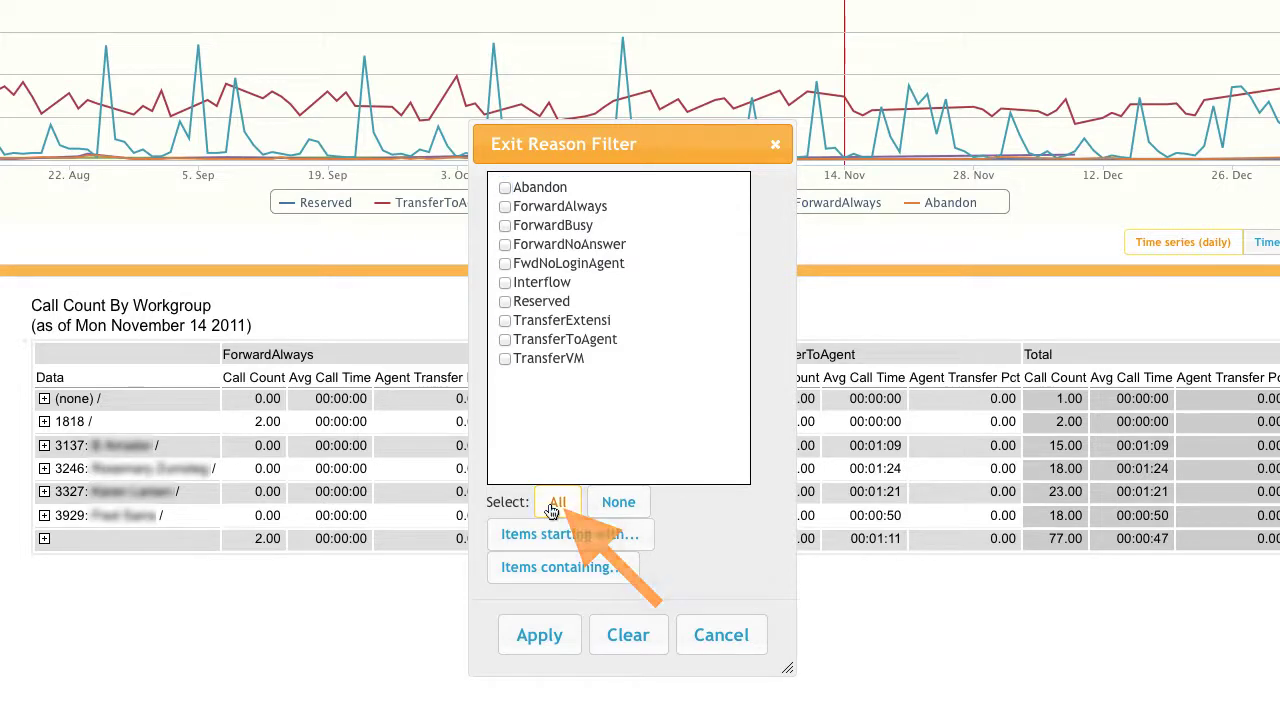
left_click(555, 503)
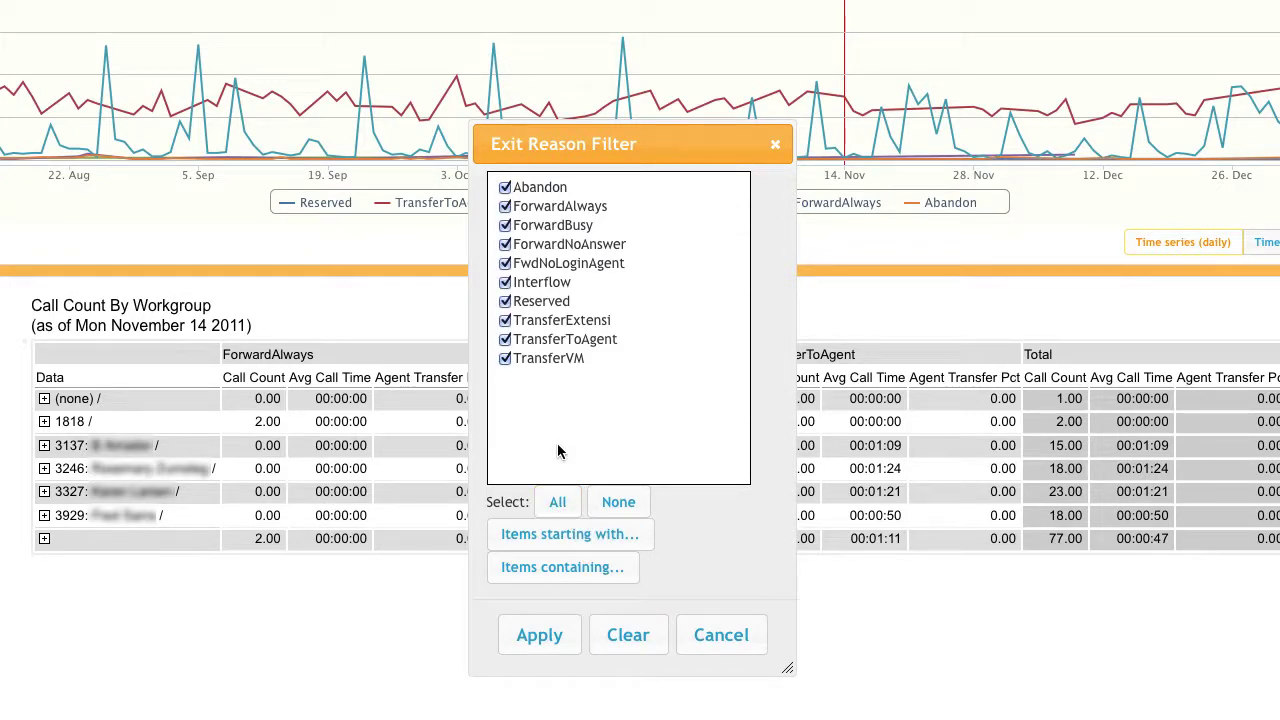
left_click(505, 282)
left_click(506, 302)
left_click(537, 636)
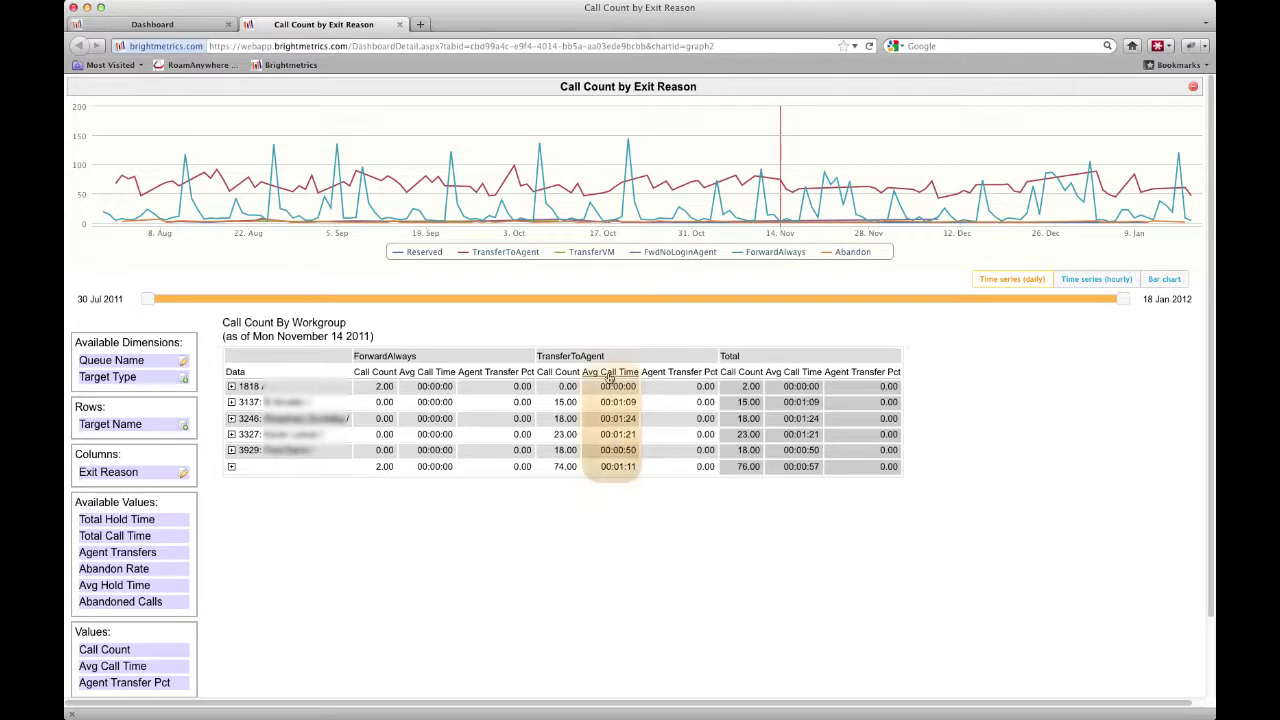
- Sort agent rows ascending by TransferToAgent Avg Call Time, from 00:00:00 to 00:01:24
left_click(609, 372)
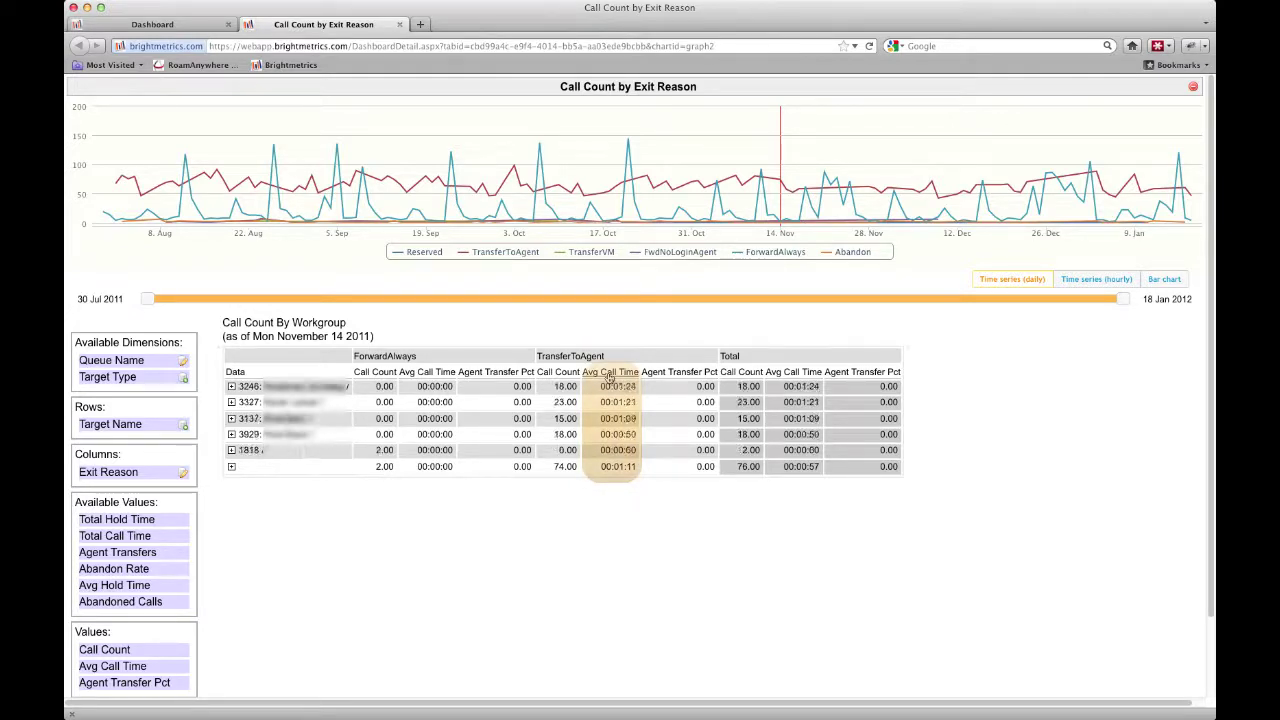
left_click(609, 373)
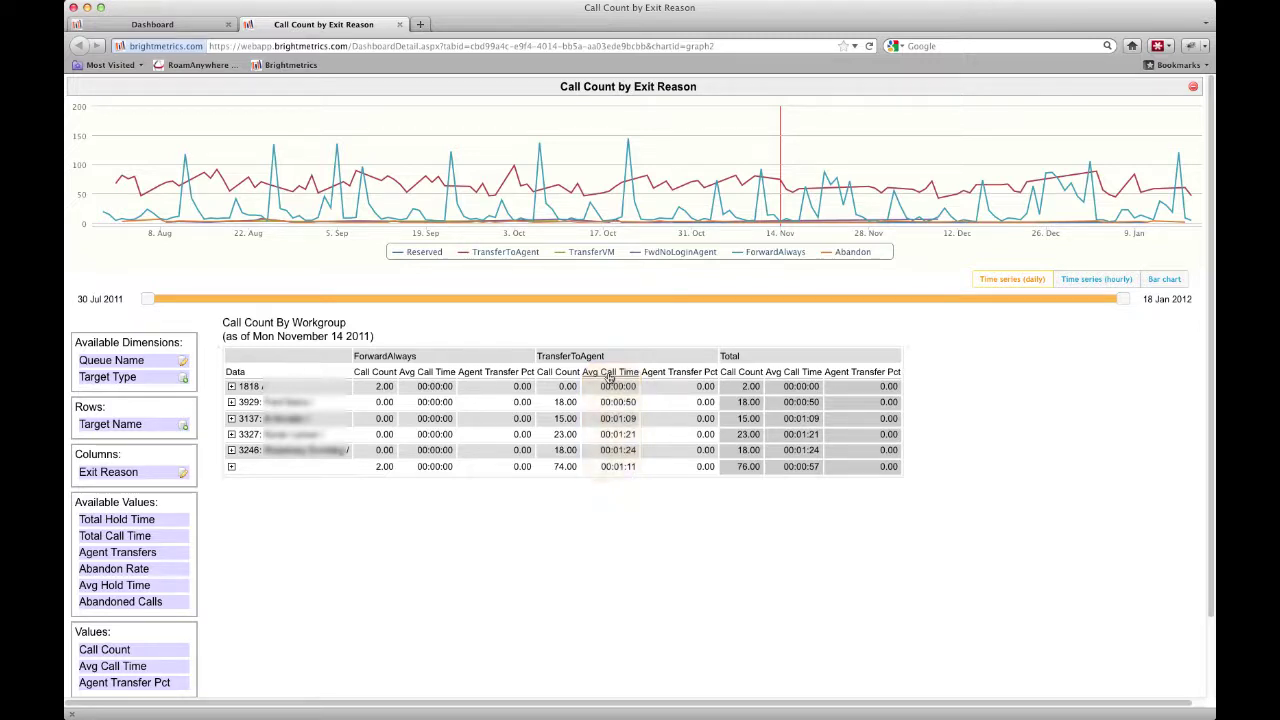
- Sort by TransferToAgent Avg Call Time descending and save the layout as the default view
left_click(609, 376)
scroll(508, 471, "down", 2)
left_click(508, 470)
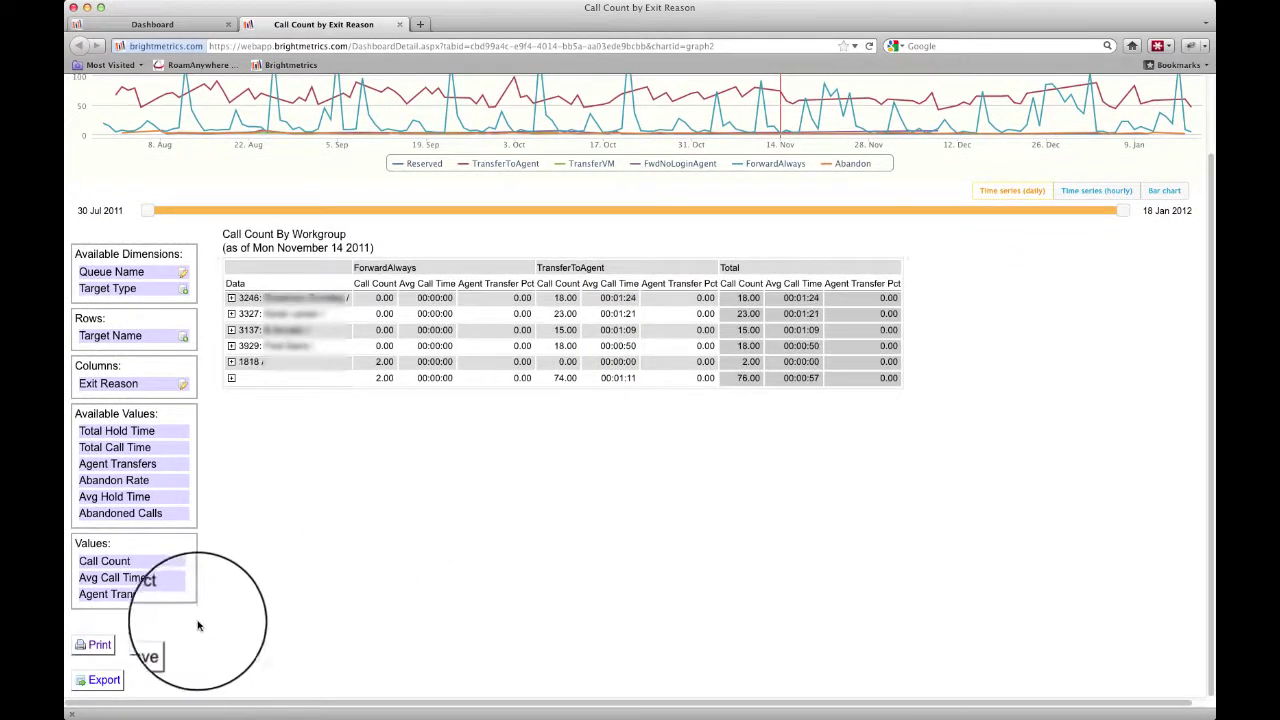
left_click(157, 646)
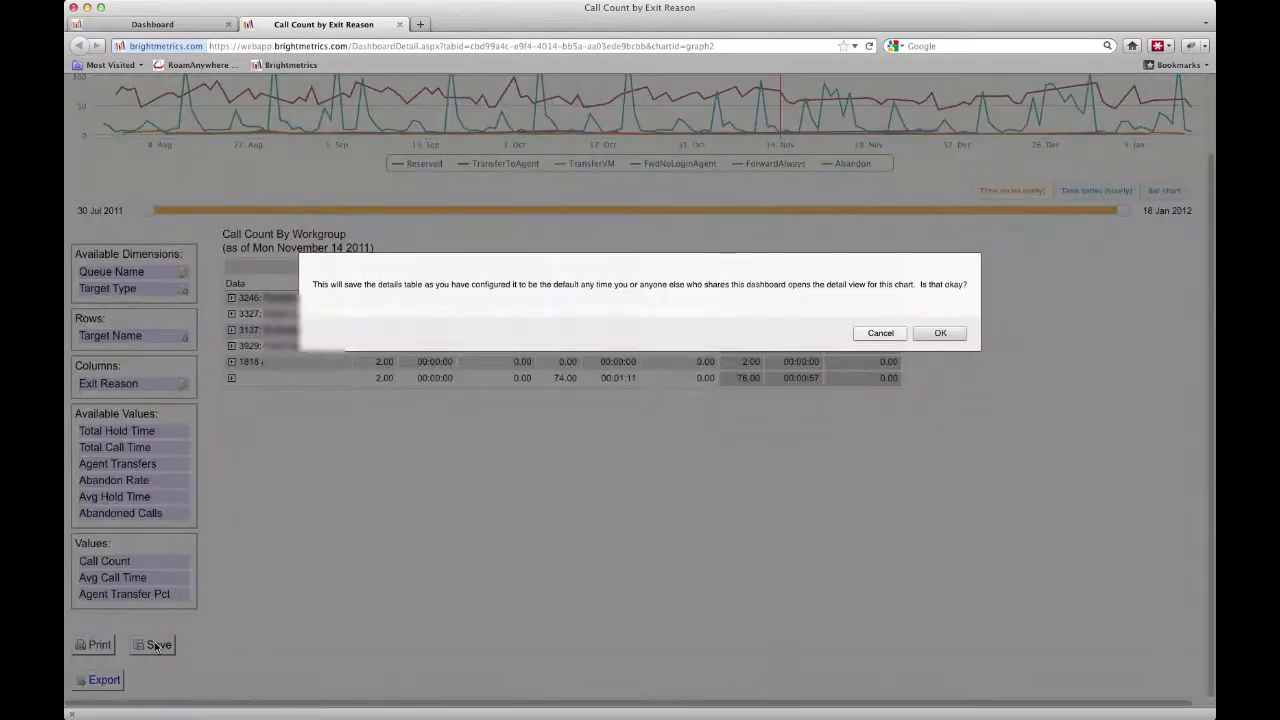
left_click(941, 334)
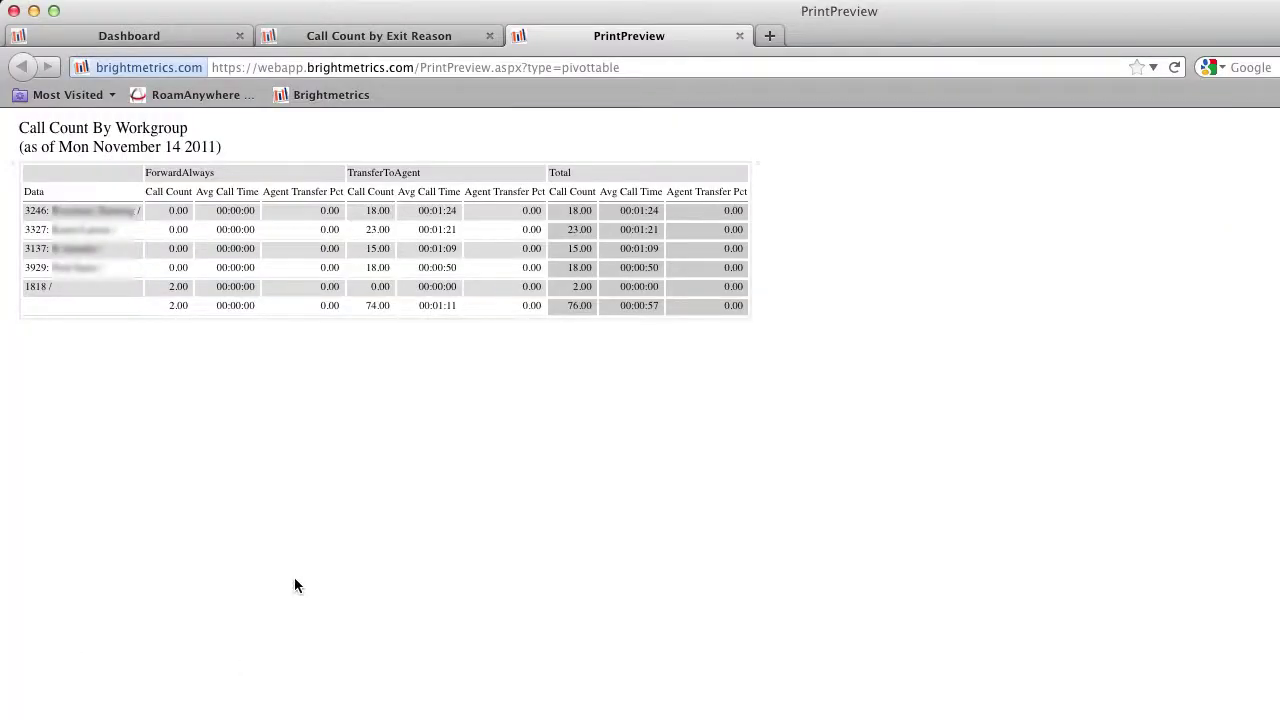
left_click(740, 36)
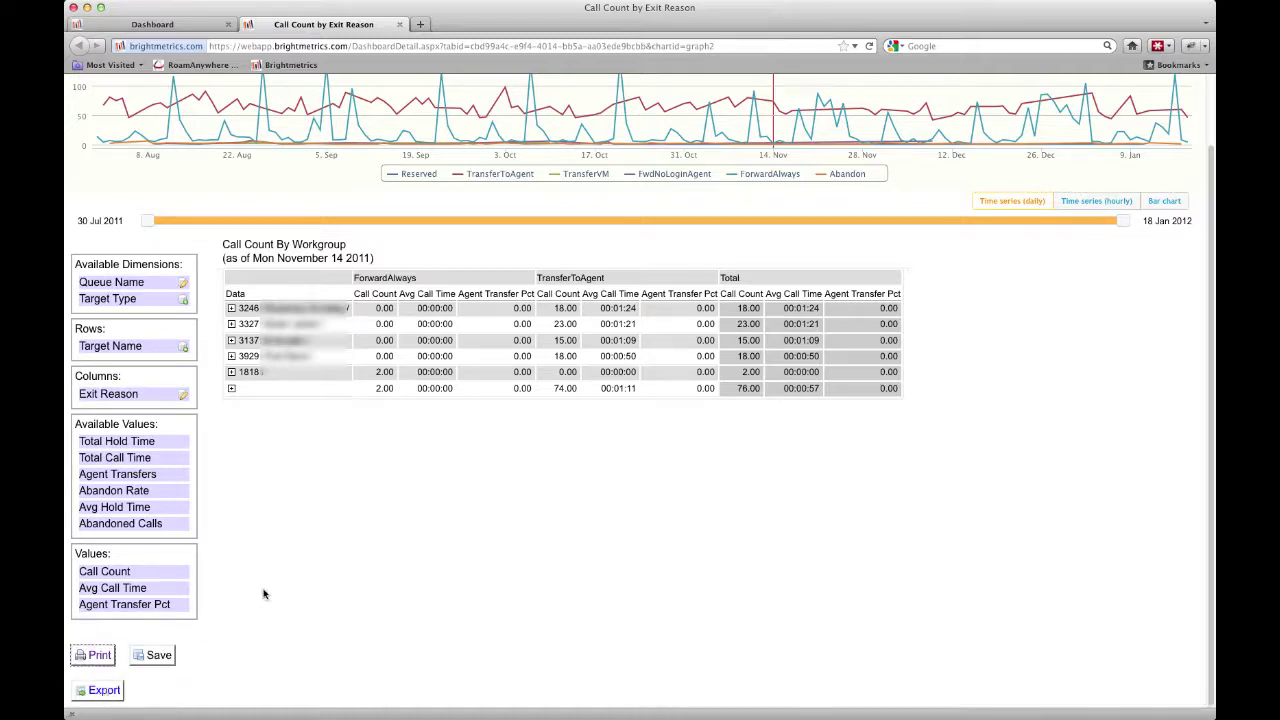
- Load the whole date range with the slider, then narrow it to start later
scroll(386, 443, "up", 2)
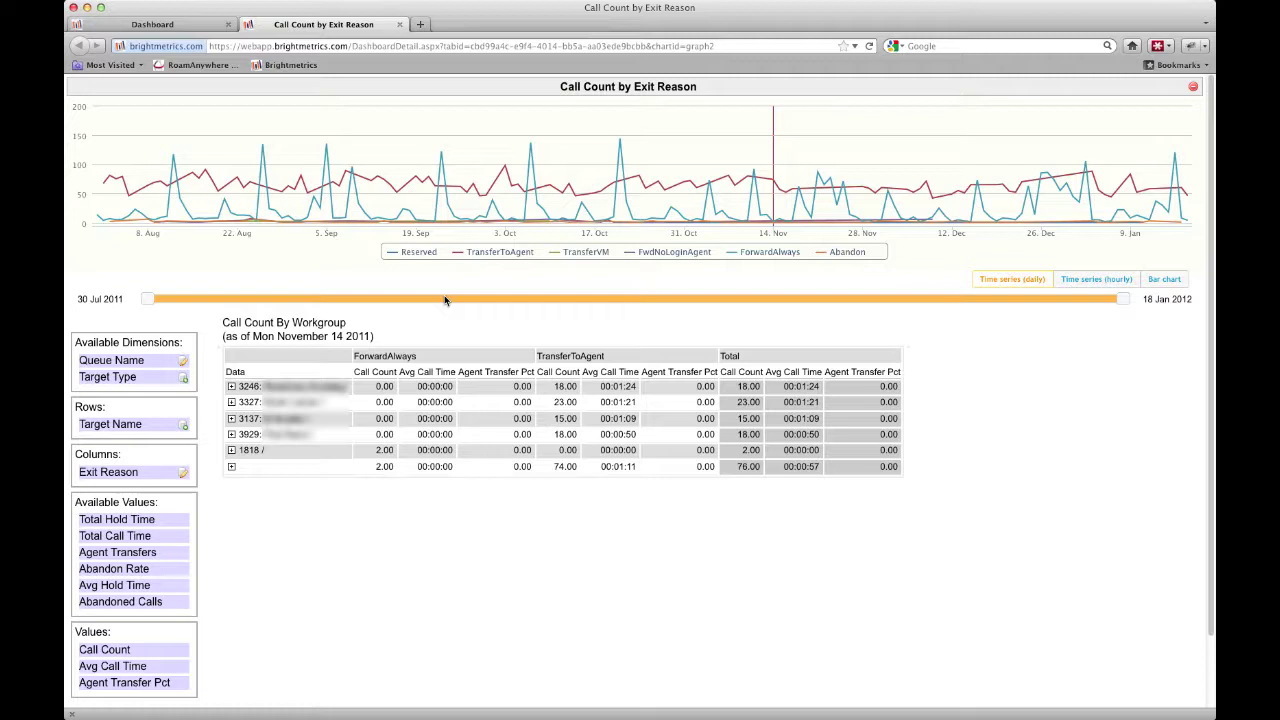
left_click(146, 300)
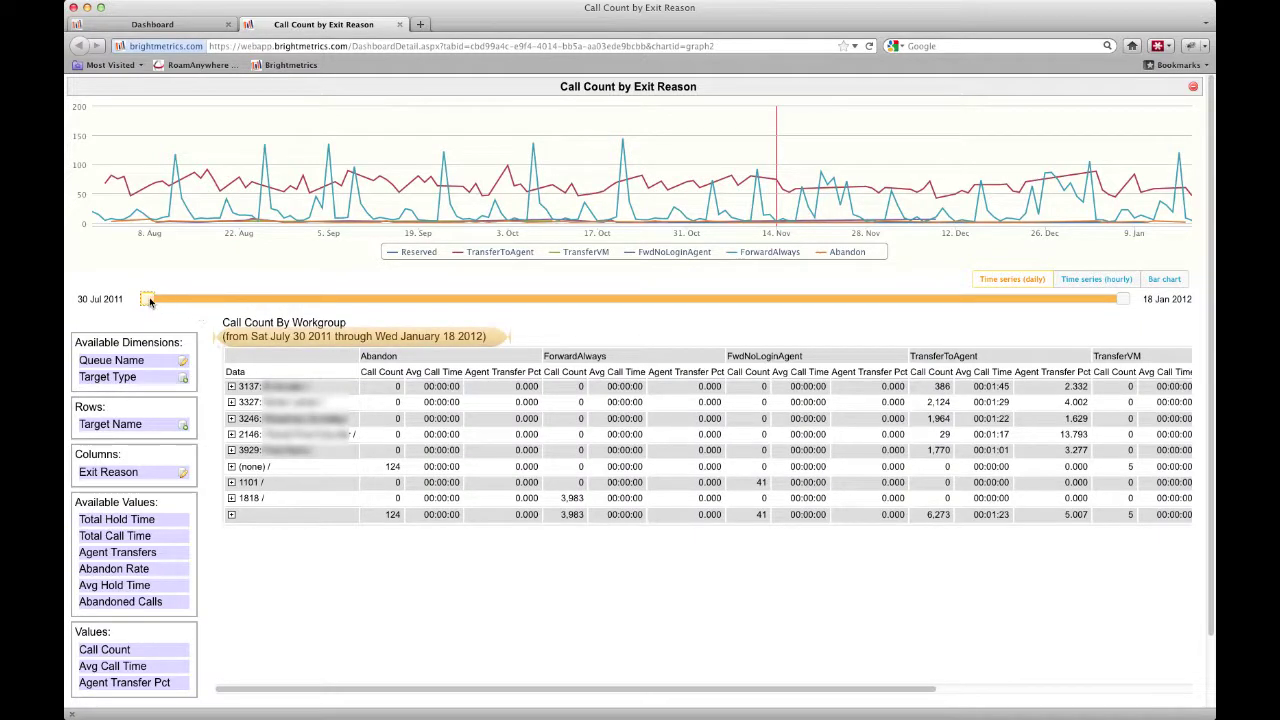
left_click_drag(146, 300, 657, 306)
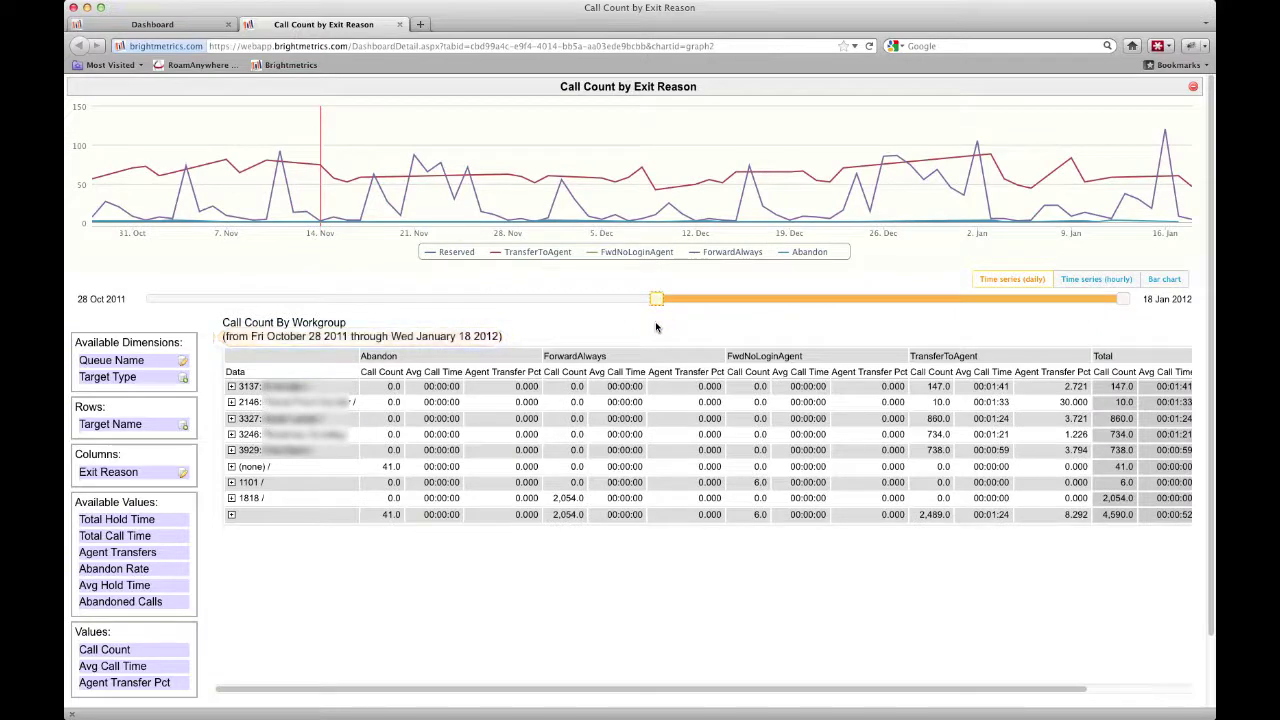
- Try the hourly time series and bar chart, then load figures for Thu December 1 2011
left_click(1087, 280)
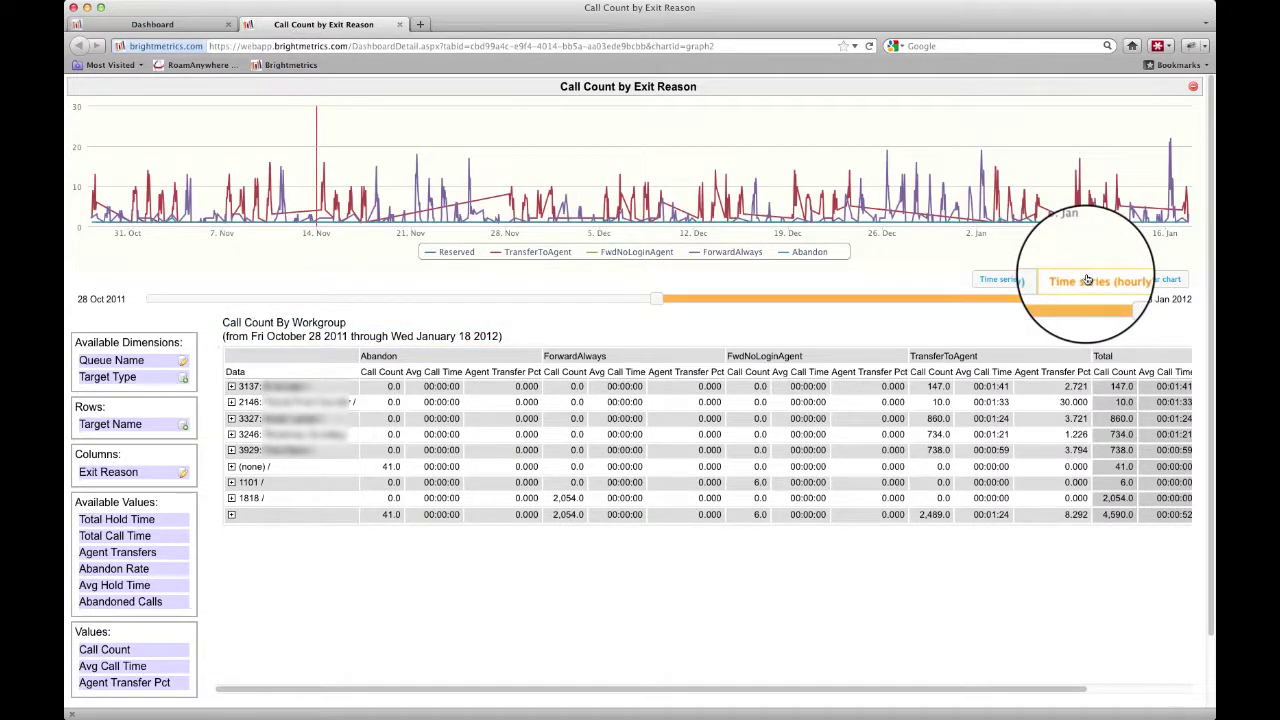
left_click(1166, 281)
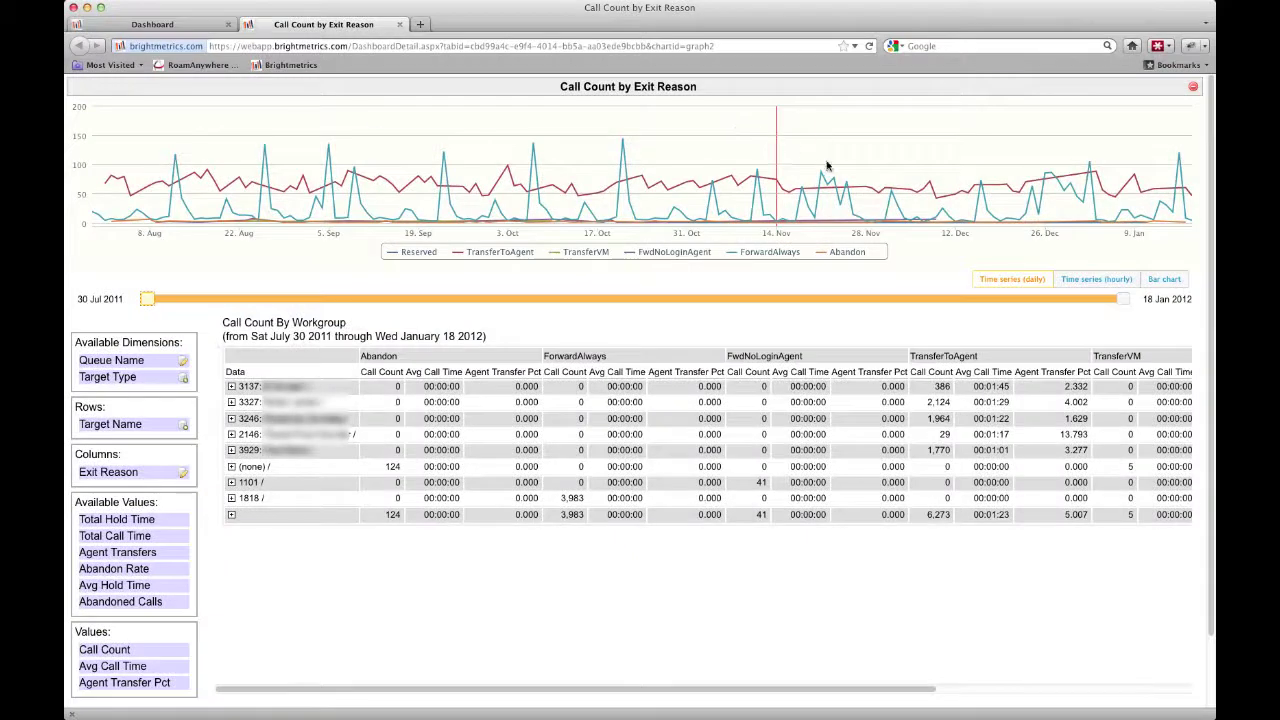
left_click(892, 192)
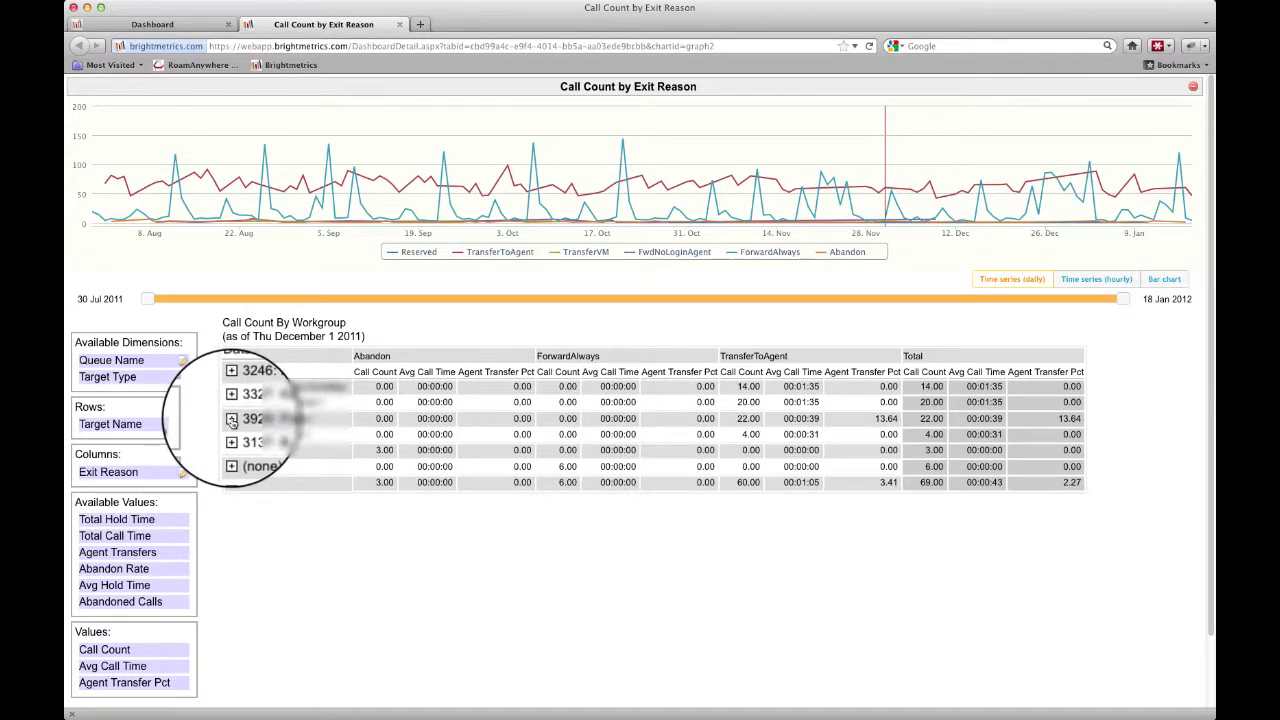
- Expand agent 3929's row into individual calls and sort by Number of Call Handlers, descending
left_click(231, 419)
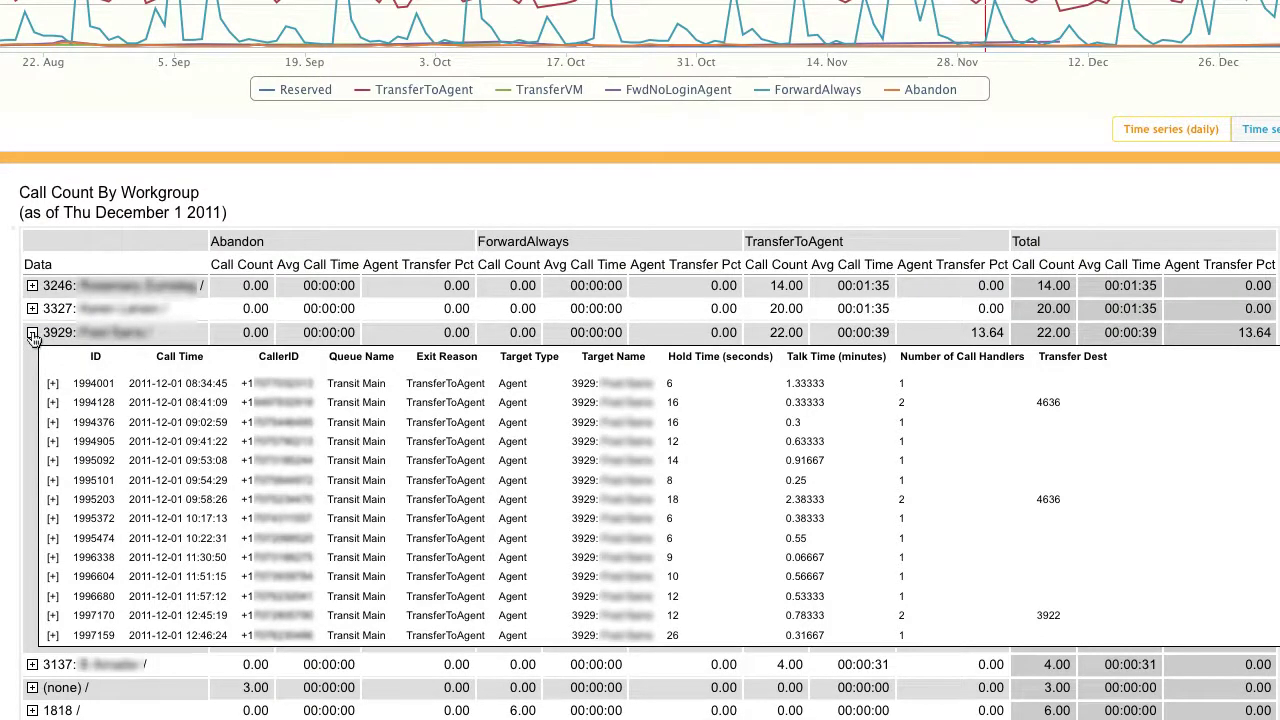
scroll(67, 372, "down", 1)
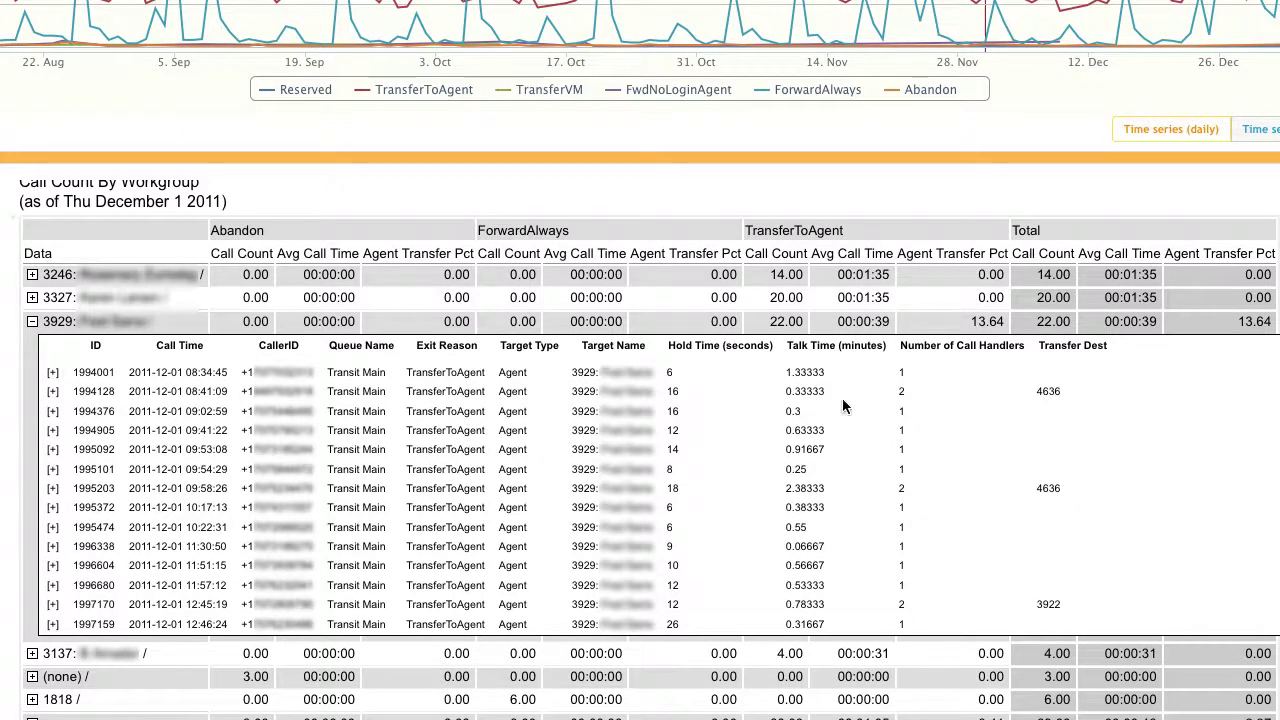
left_click(932, 349)
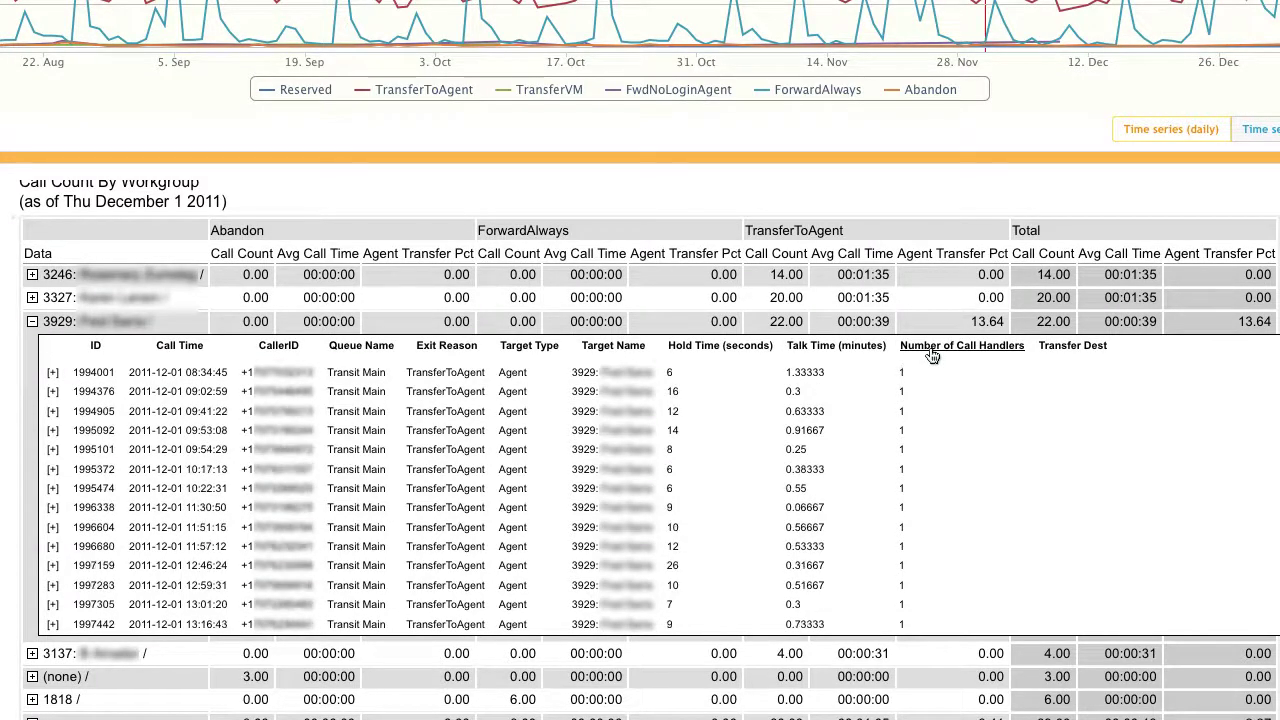
left_click(932, 350)
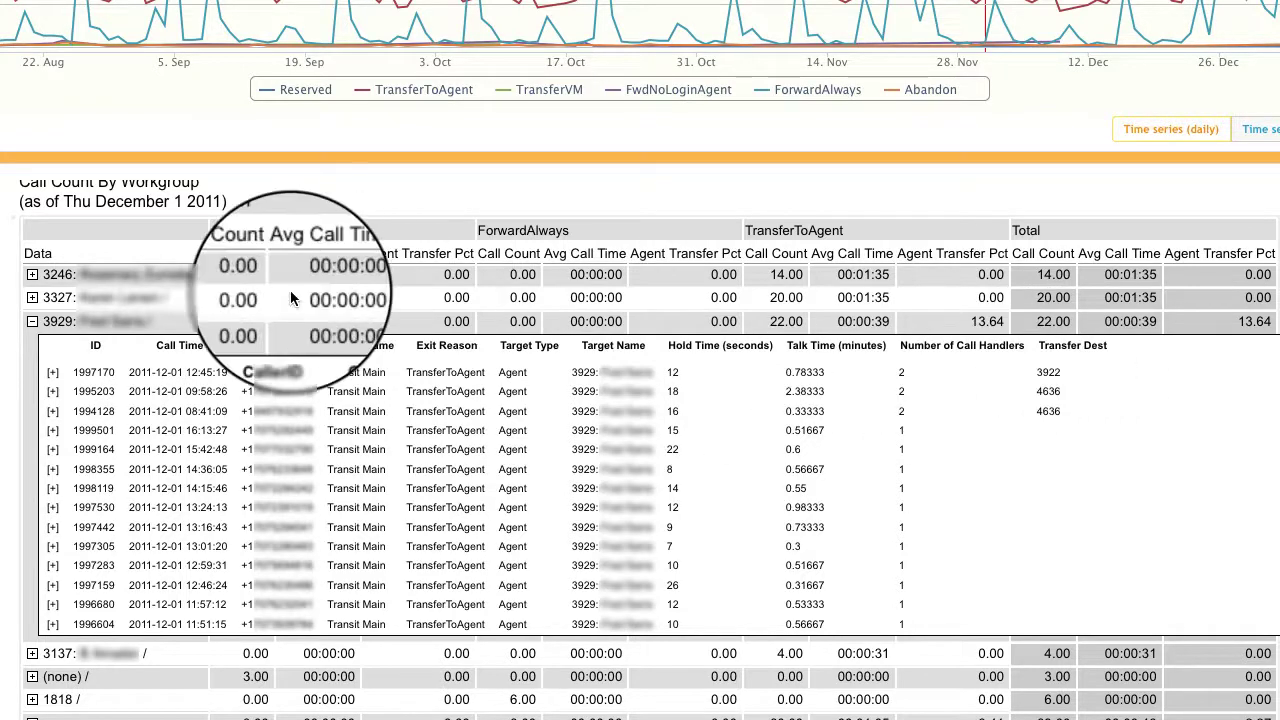
- Open call 1995203's timeline and inspect its 6m trunk, VM Auto-Attendant and 18s workgroup legs
left_click(53, 393)
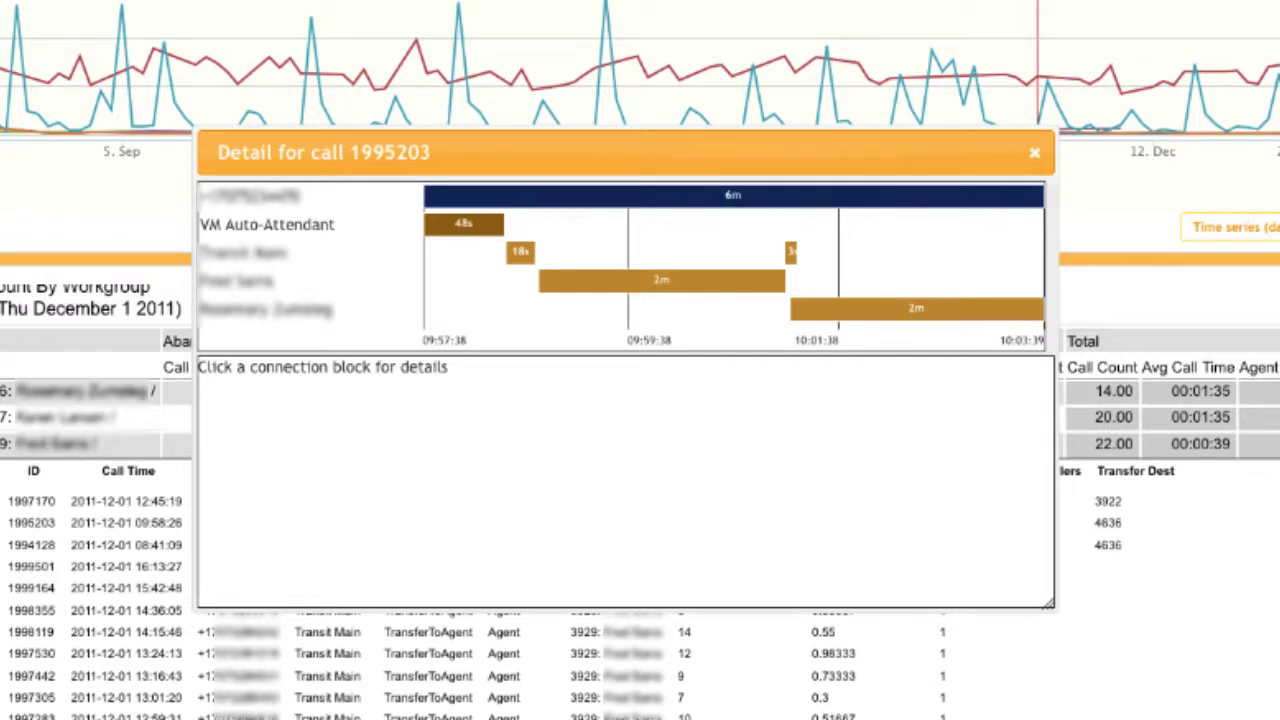
left_click(517, 203)
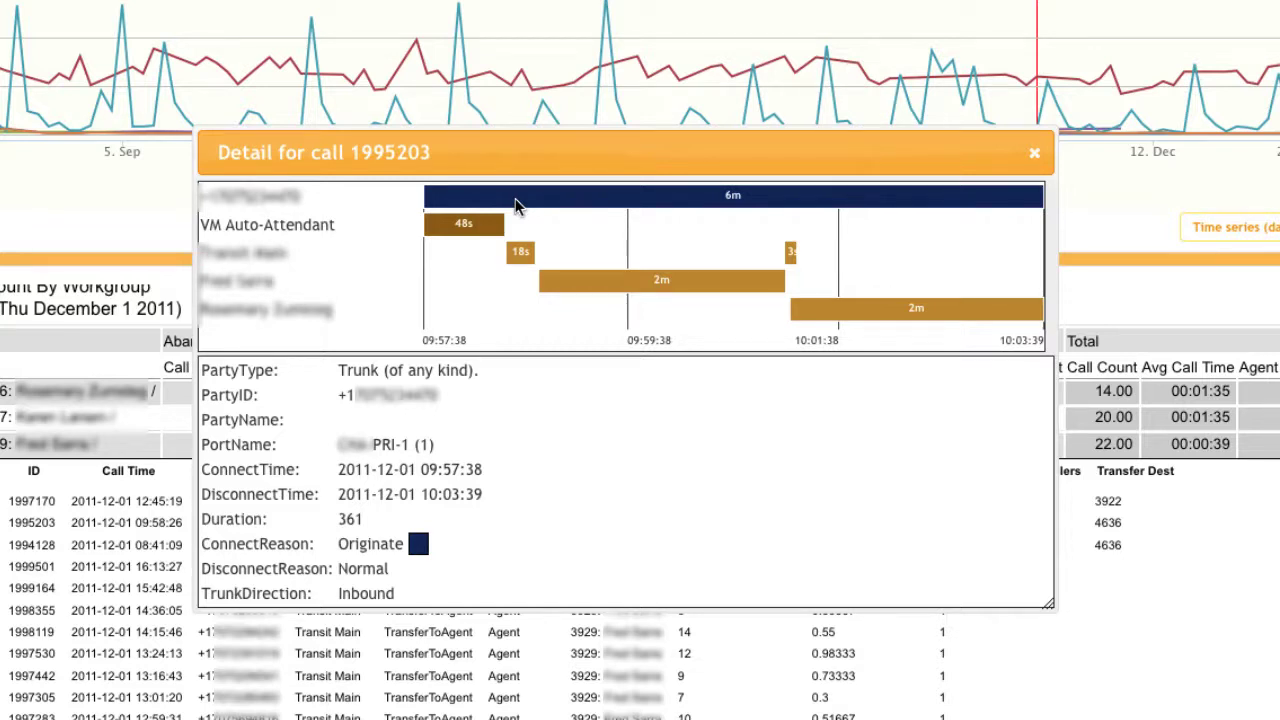
left_click(450, 232)
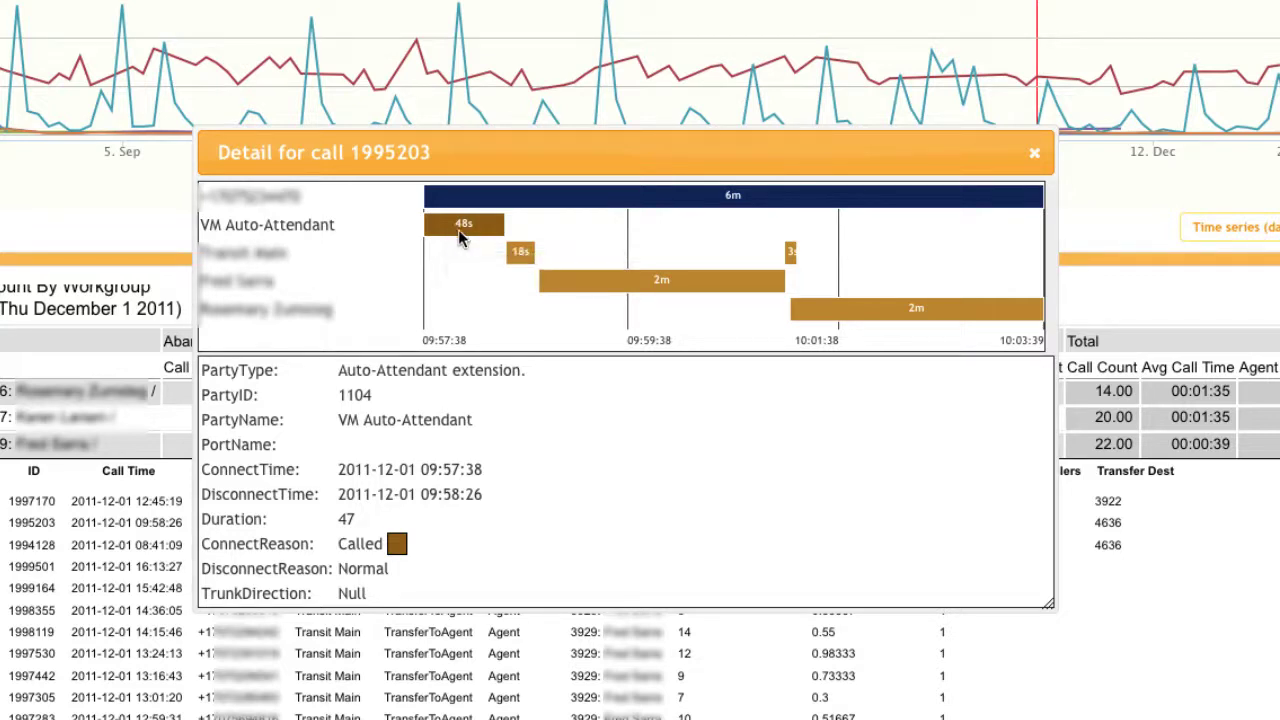
left_click(519, 255)
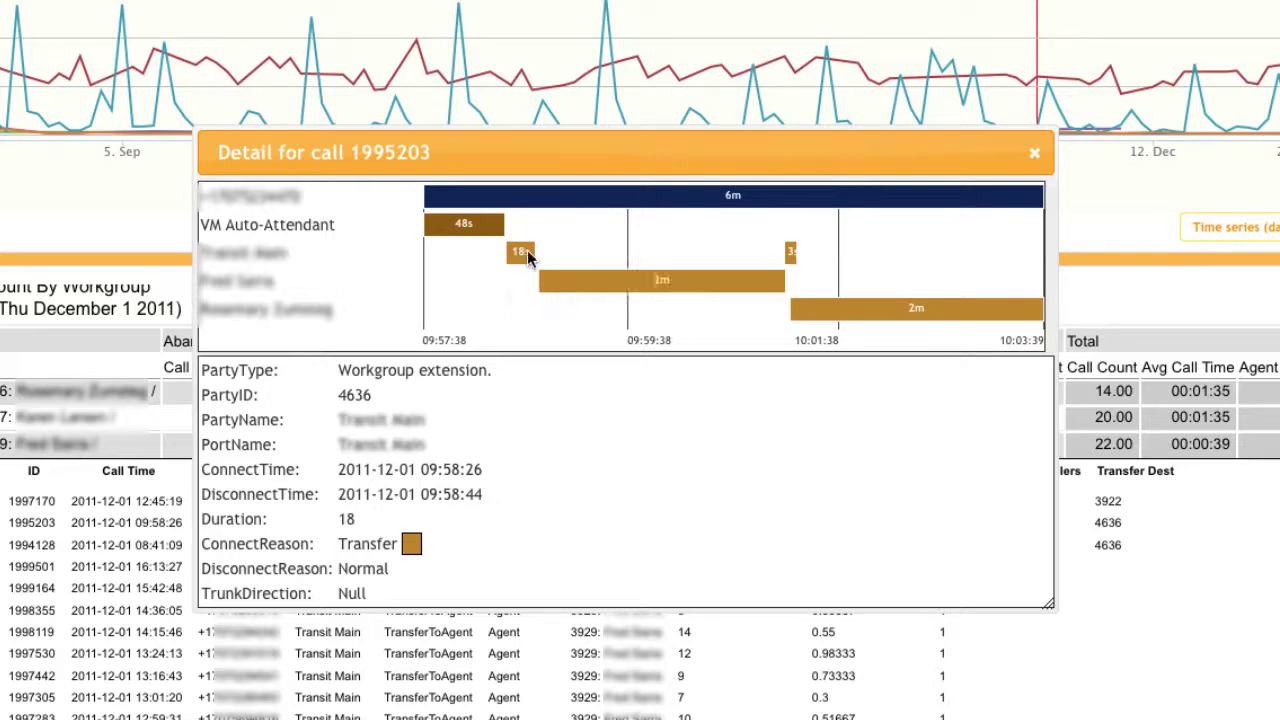
- Recheck the 6m trunk, VM Auto-Attendant and Transit Main legs, then view the 2-minute agent leg
left_click(566, 198)
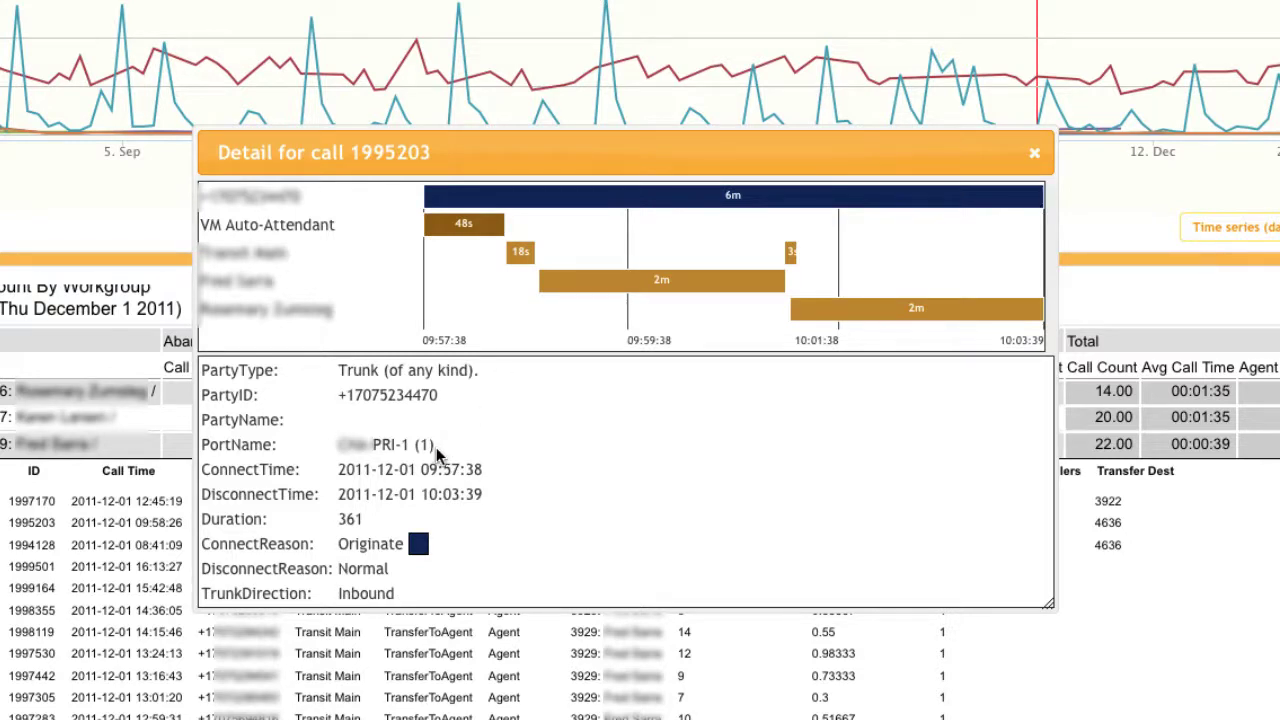
left_click(454, 230)
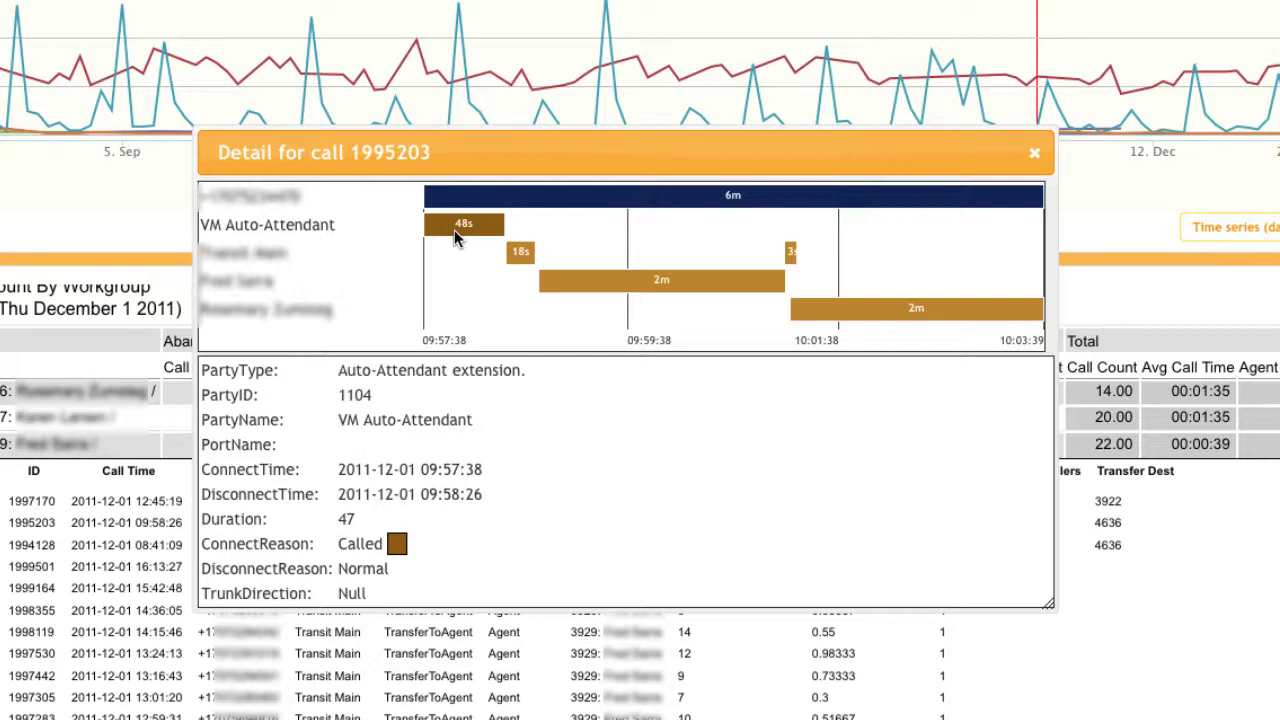
left_click(517, 249)
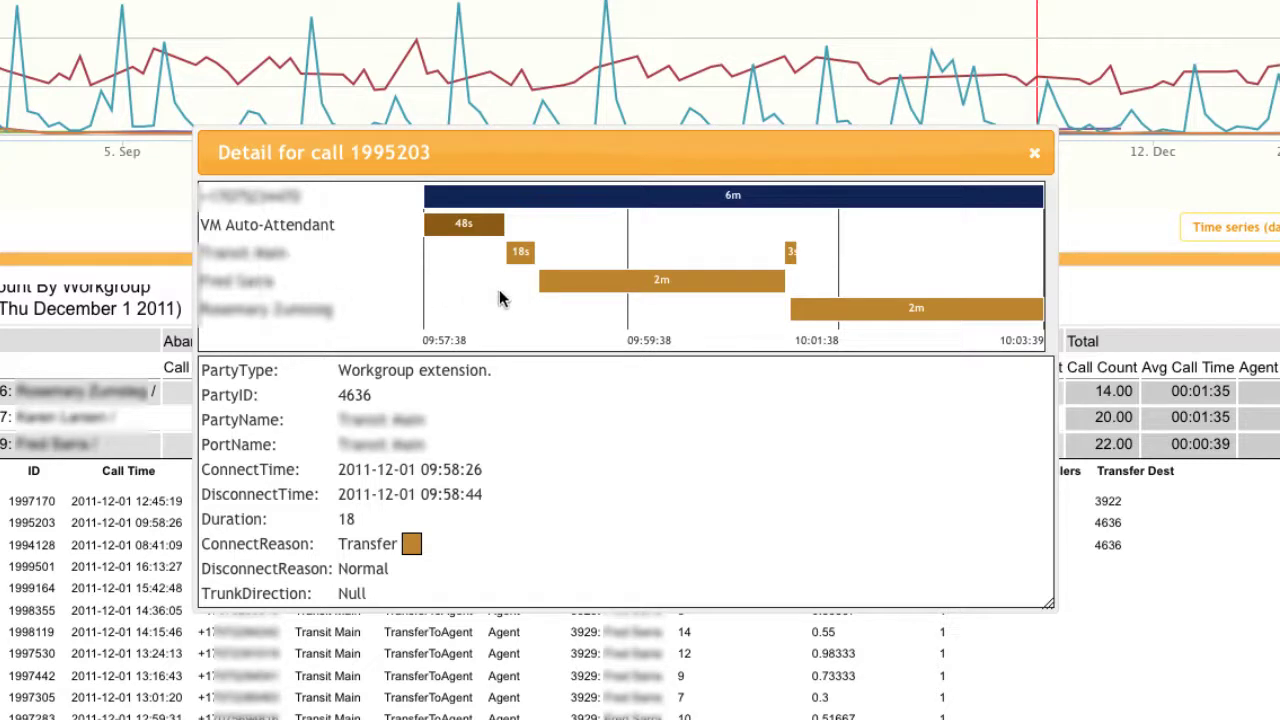
mouse_move(577, 293)
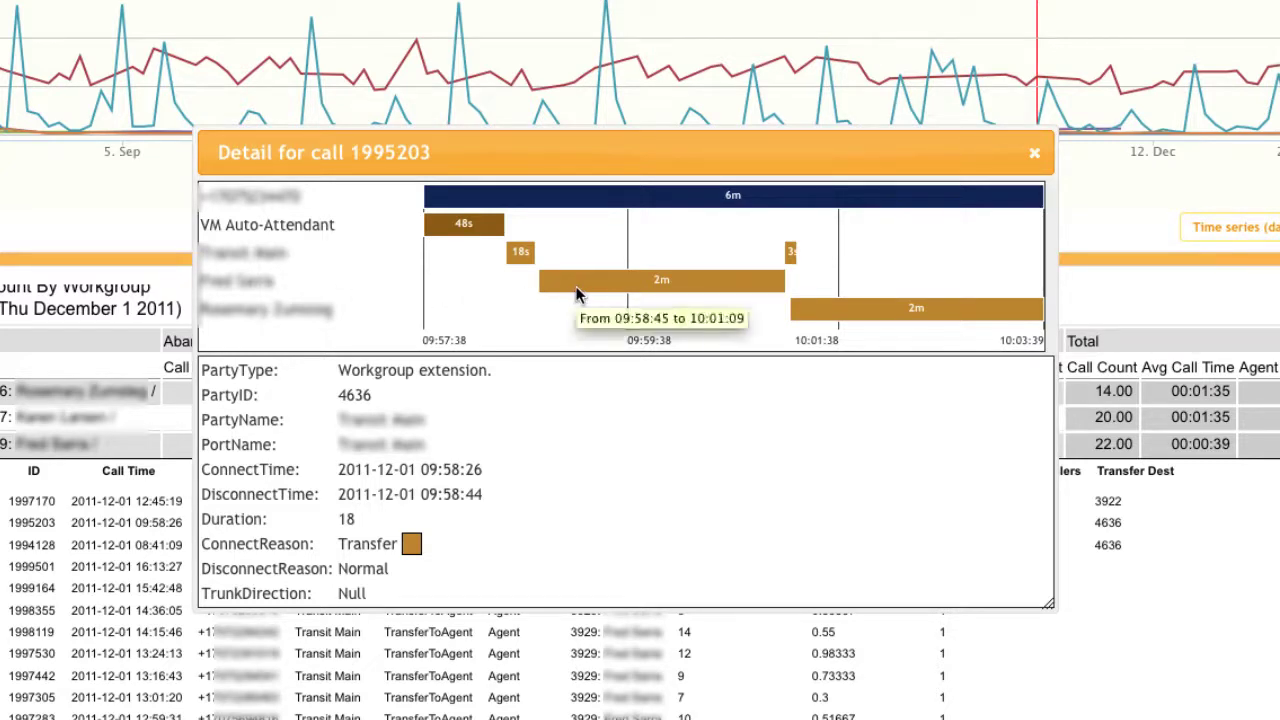
left_click(576, 293)
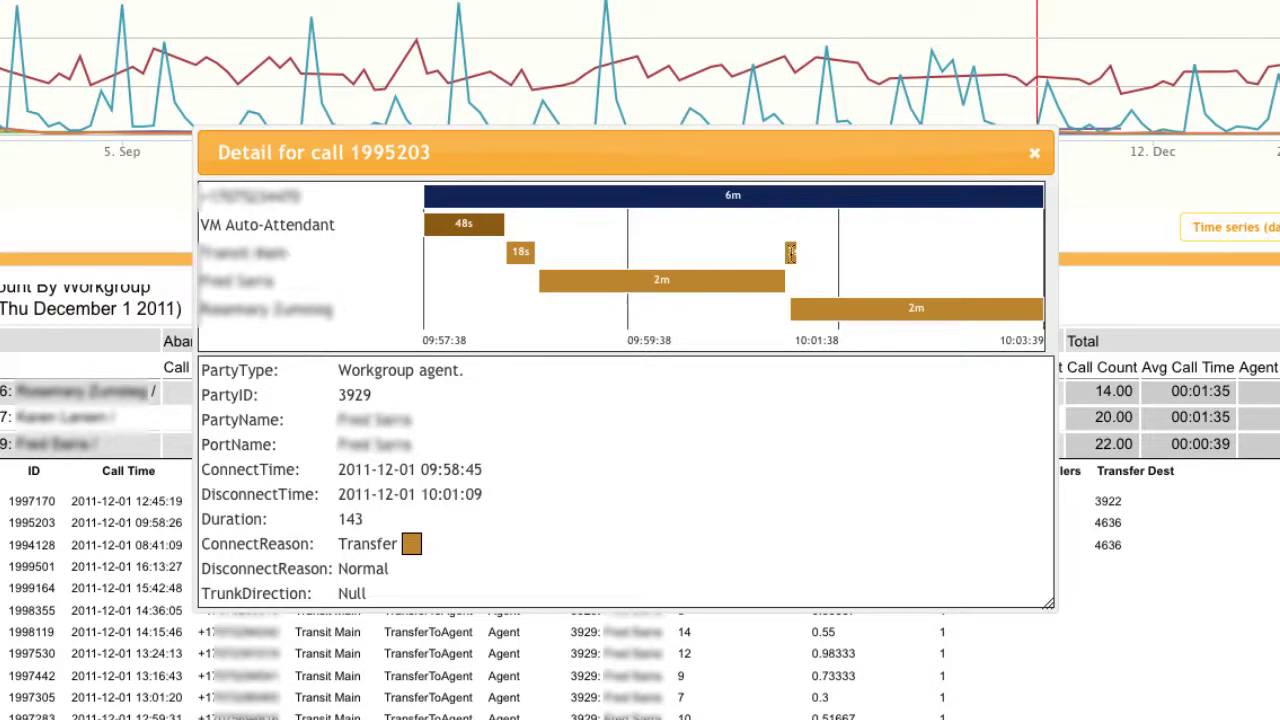
mouse_move(790, 252)
mouse_move(808, 307)
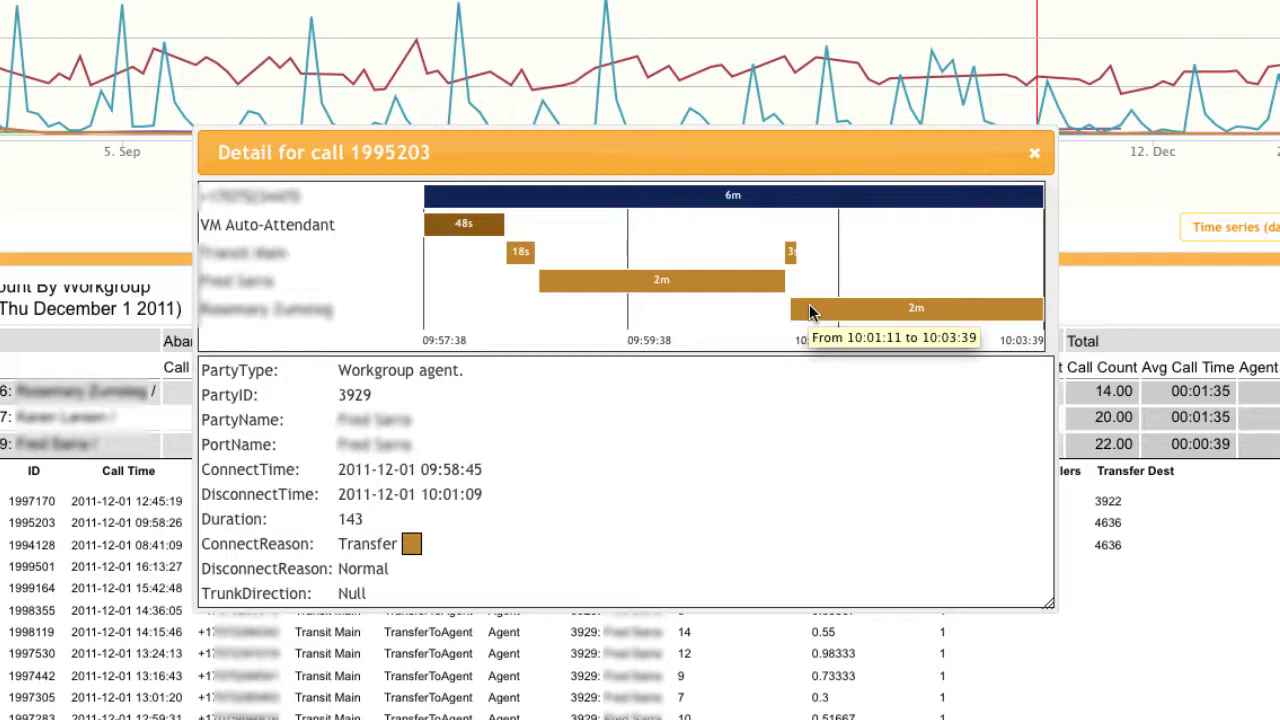
- Close call 1995203's detail dialog and the Call Count by Exit Reason detail view
left_click(1033, 158)
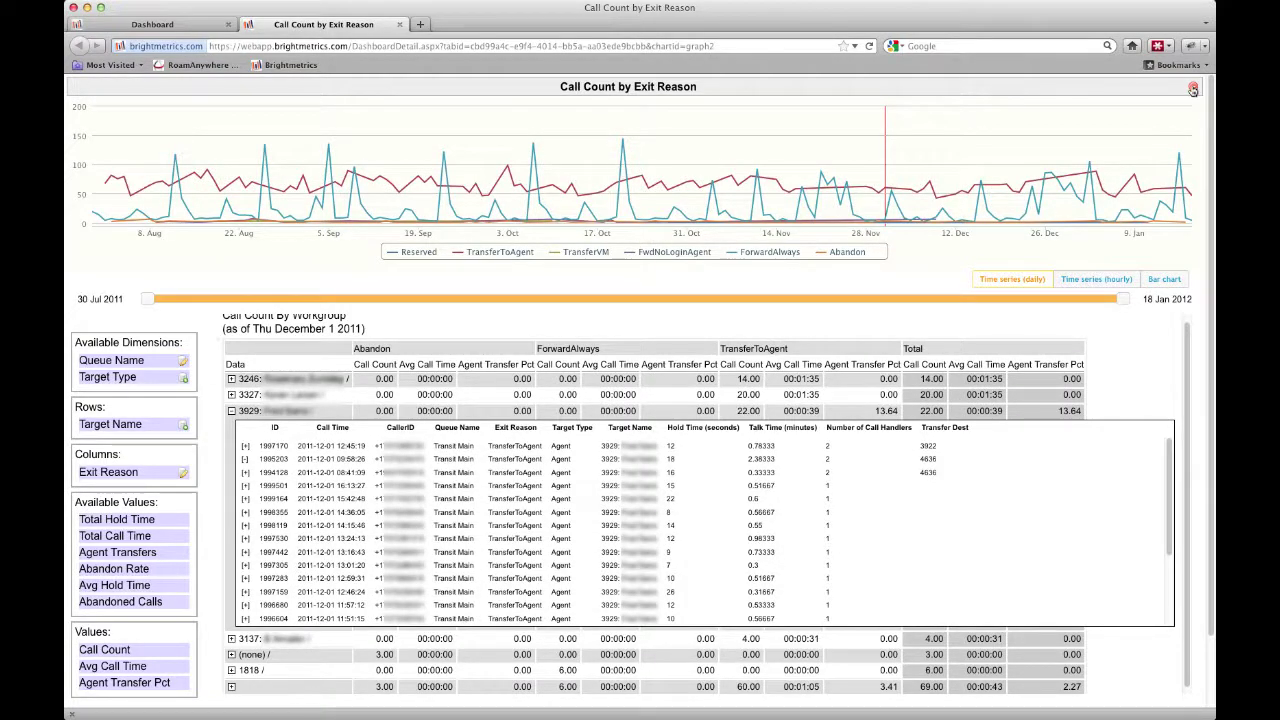
left_click(1193, 89)
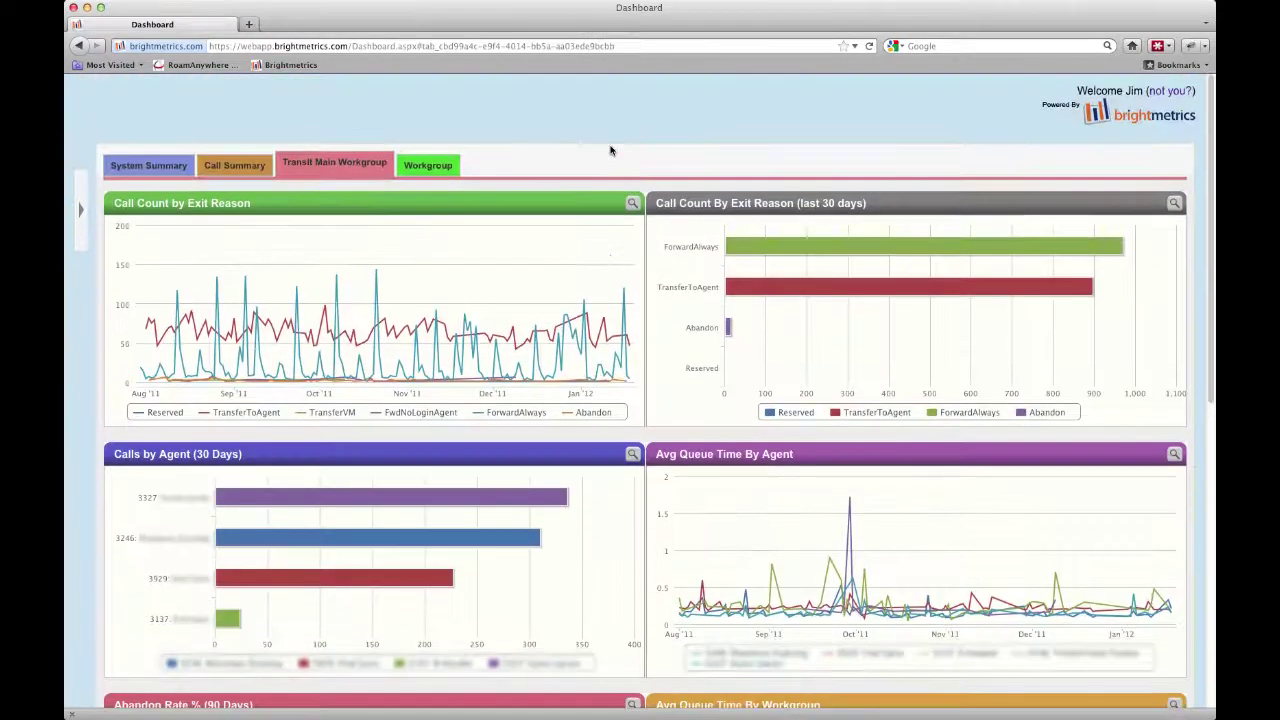